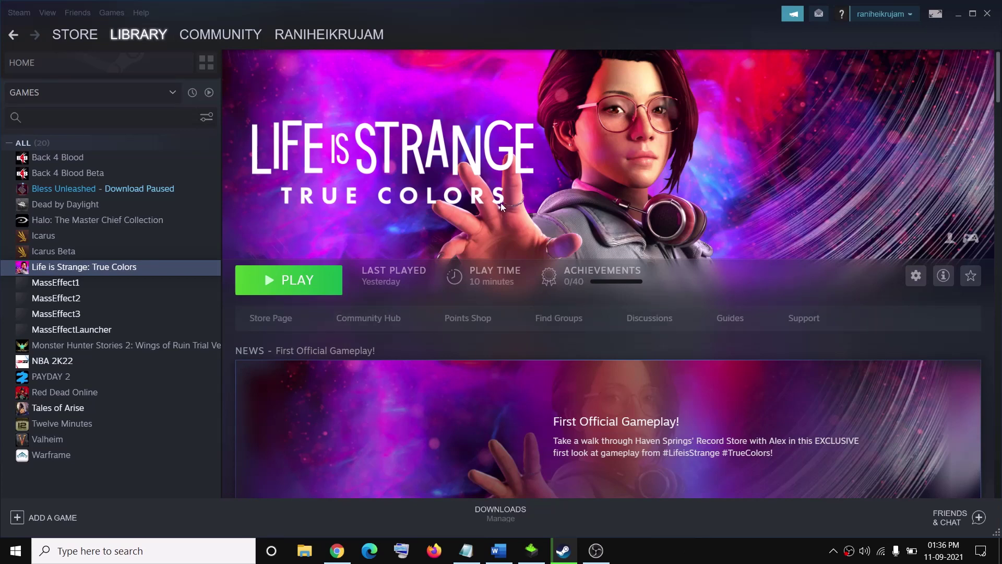
# In the Word notes, highlight 'Close the game' and the restart Steam part of Step 1.
pyautogui.click(498, 551)
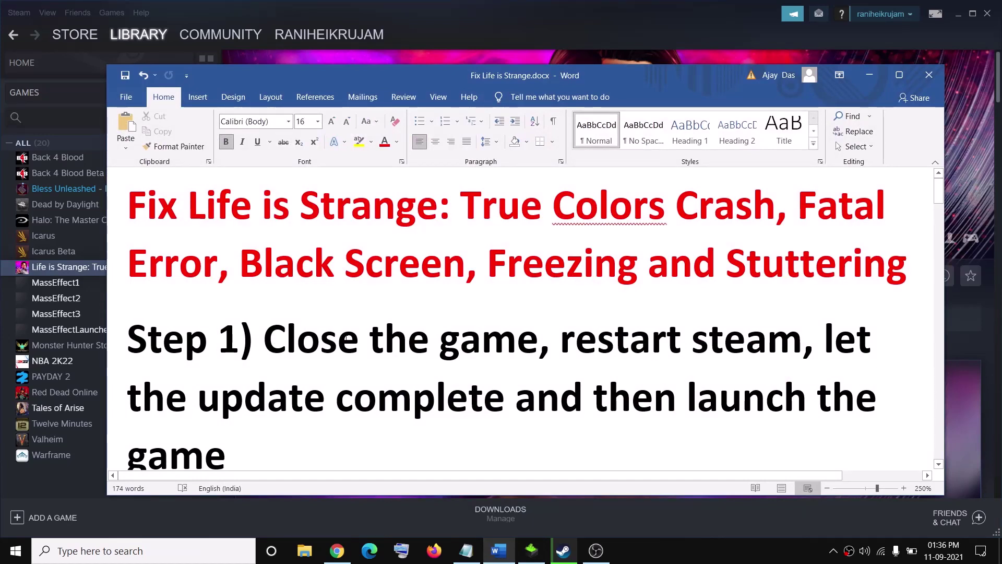
pyautogui.moveTo(265, 339); pyautogui.dragTo(537, 339)
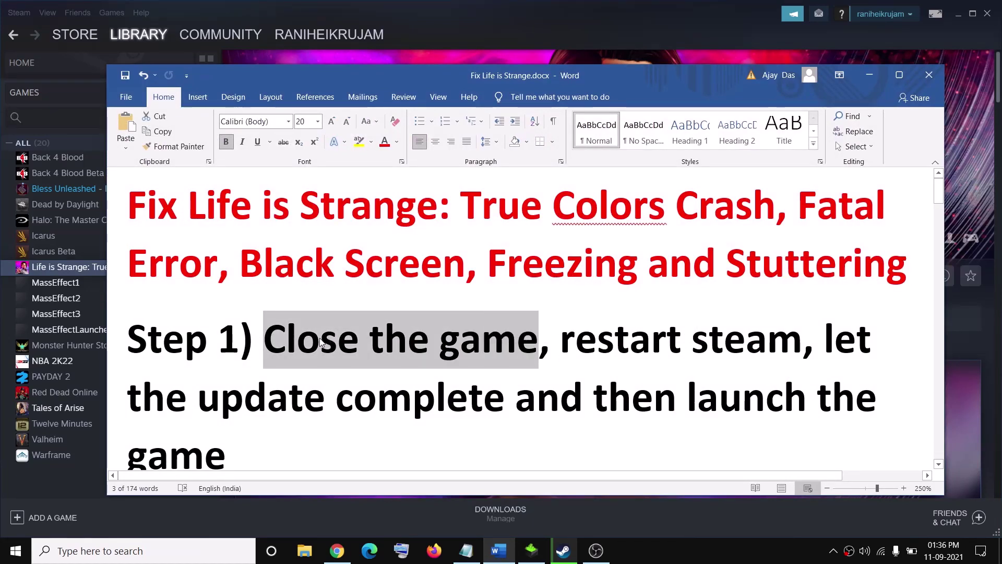
pyautogui.moveTo(560, 339); pyautogui.dragTo(746, 339)
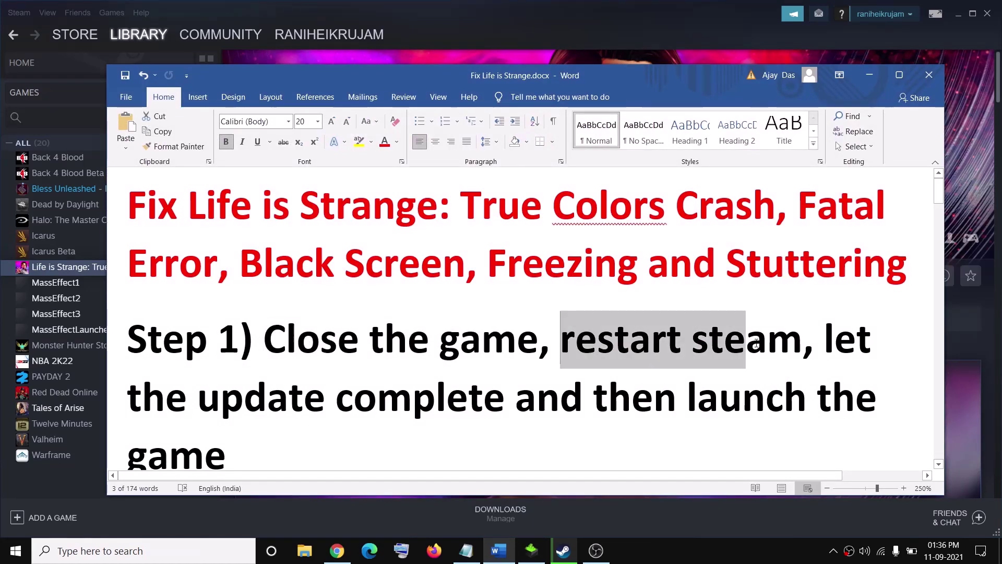
# Show the exit option in Steam's main menu, then return to the Word notes.
pyautogui.click(348, 7)
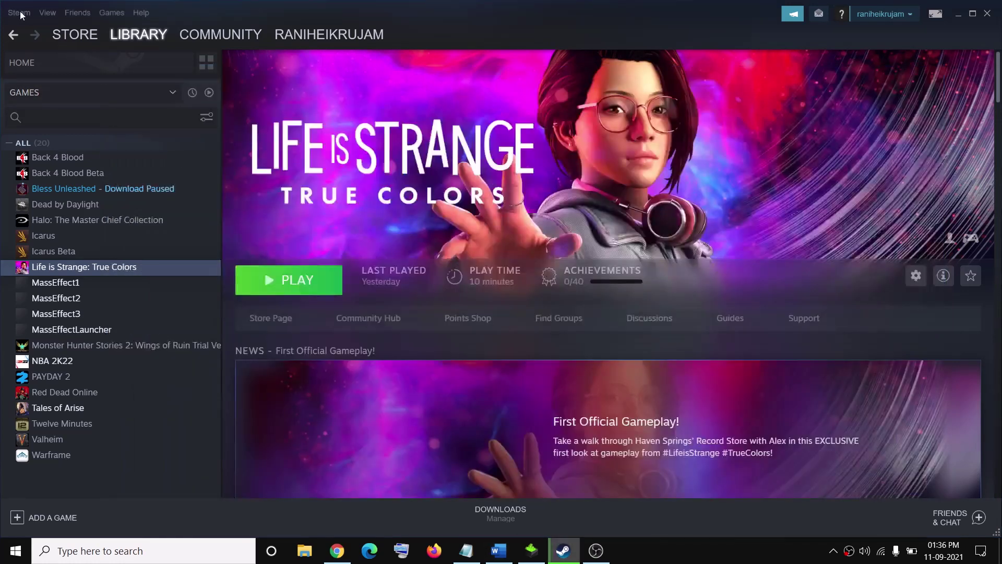
pyautogui.click(19, 12)
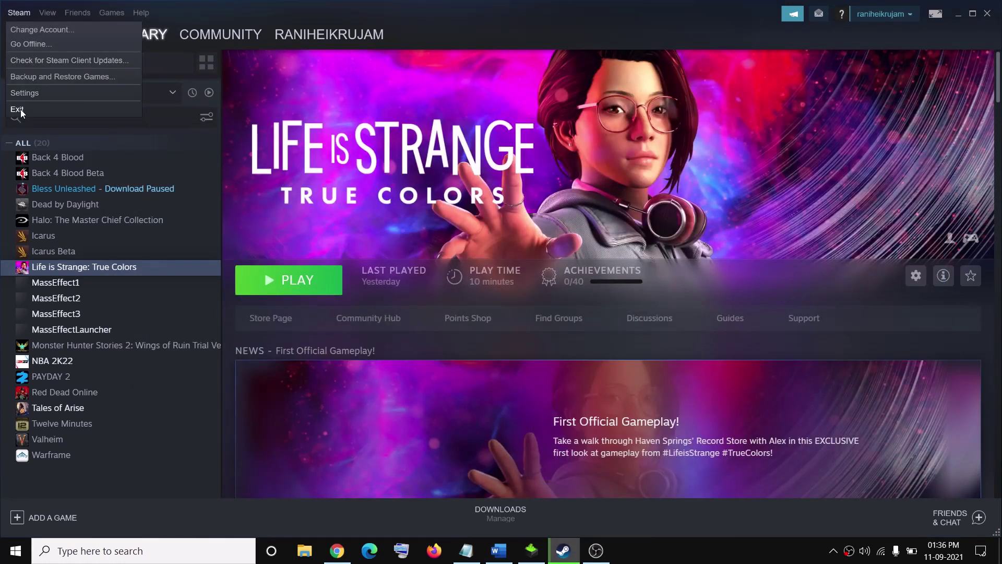
pyautogui.click(498, 550)
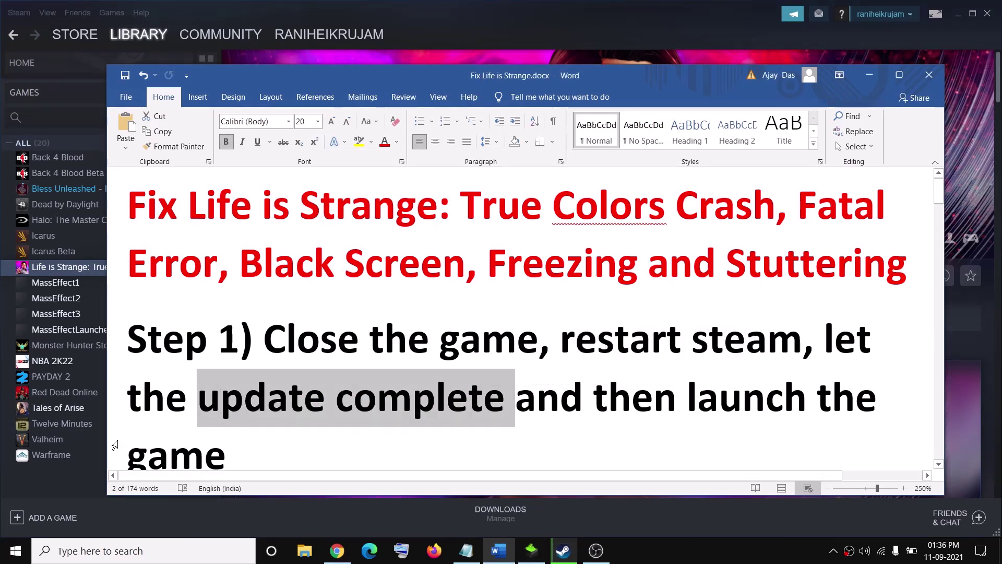
# Highlight dx12 in the Step 2 heading, then minimize Word to reveal the Steam library.
pyautogui.doubleClick(153, 443)
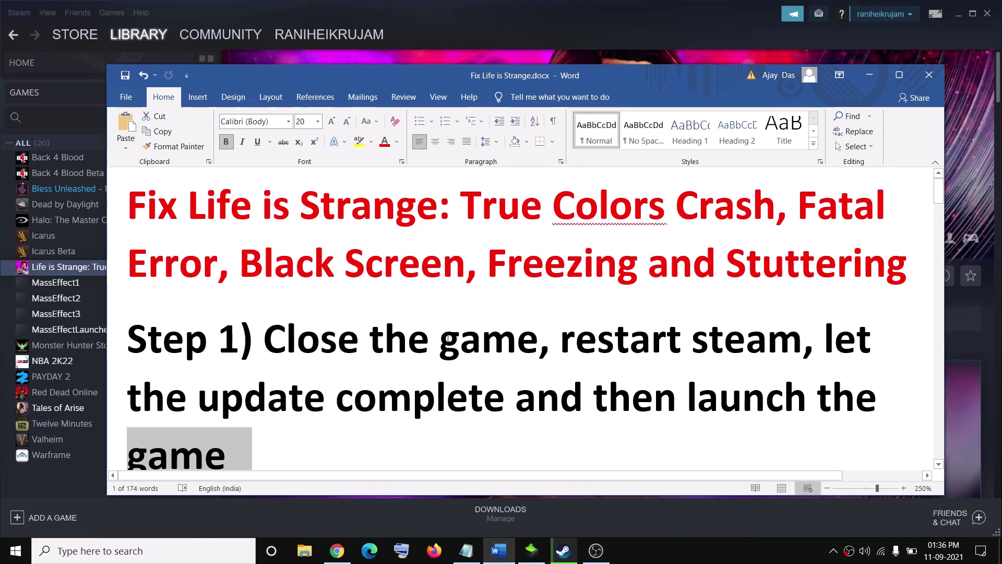
pyautogui.scroll(-5, 448, 338)
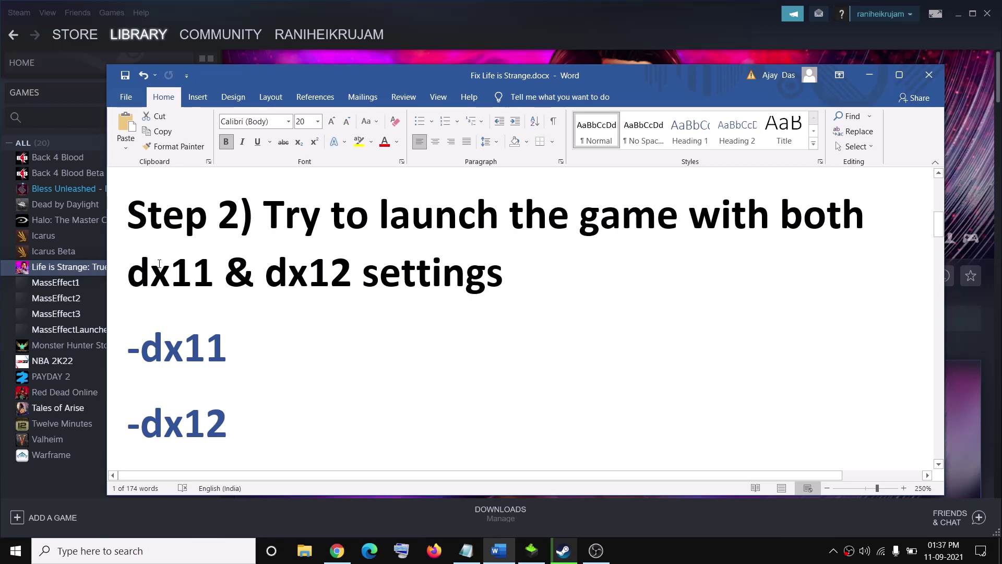
pyautogui.moveTo(128, 273); pyautogui.dragTo(353, 286)
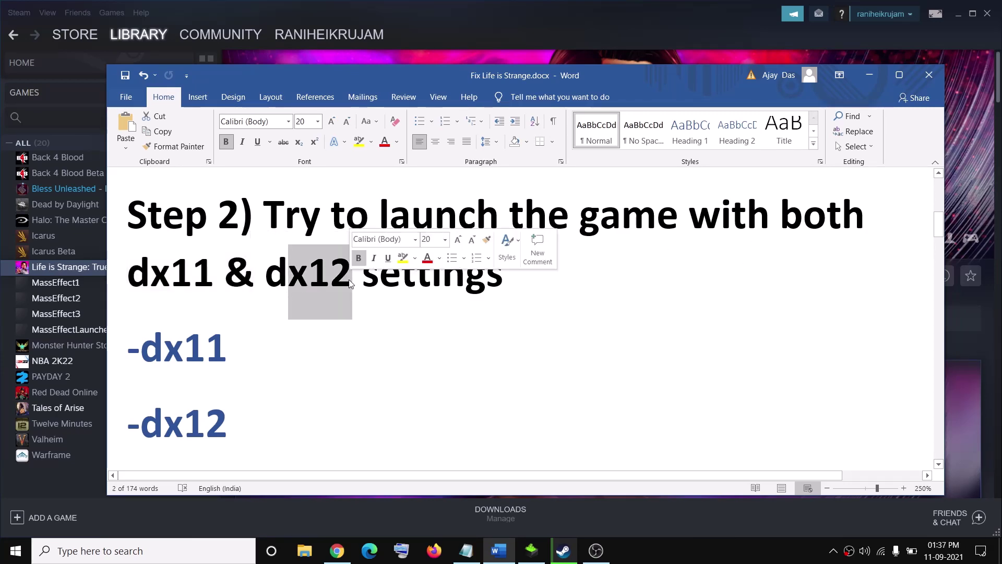
pyautogui.click(861, 70)
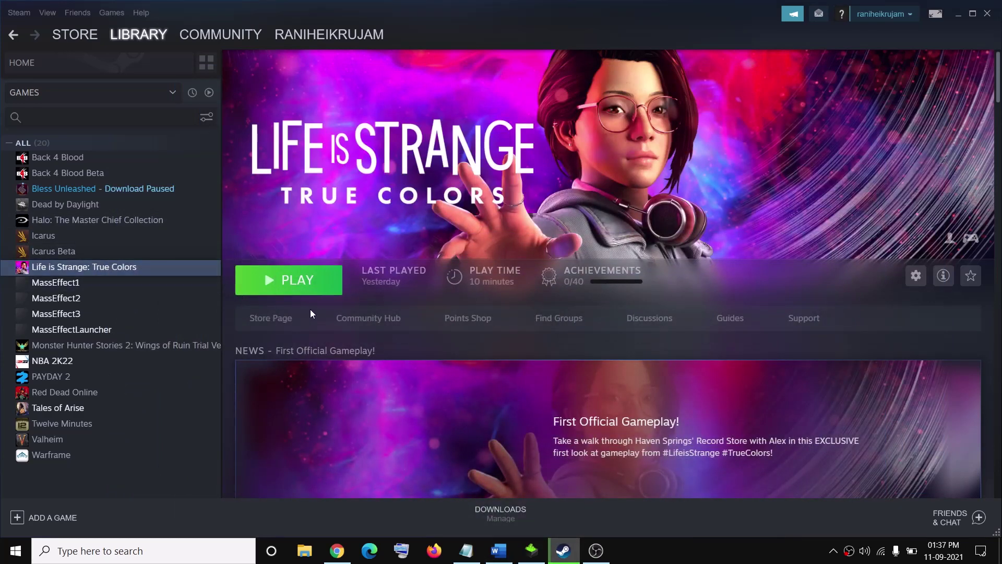
# Launch Life is Strange: True Colors using the 'Play (DirectX 12)' option.
pyautogui.click(304, 296)
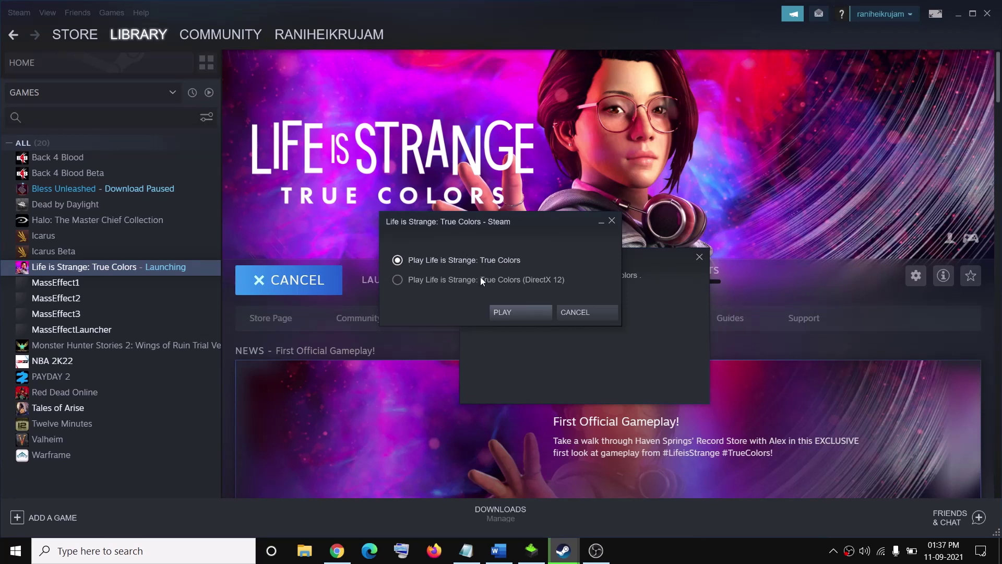
pyautogui.click(398, 279)
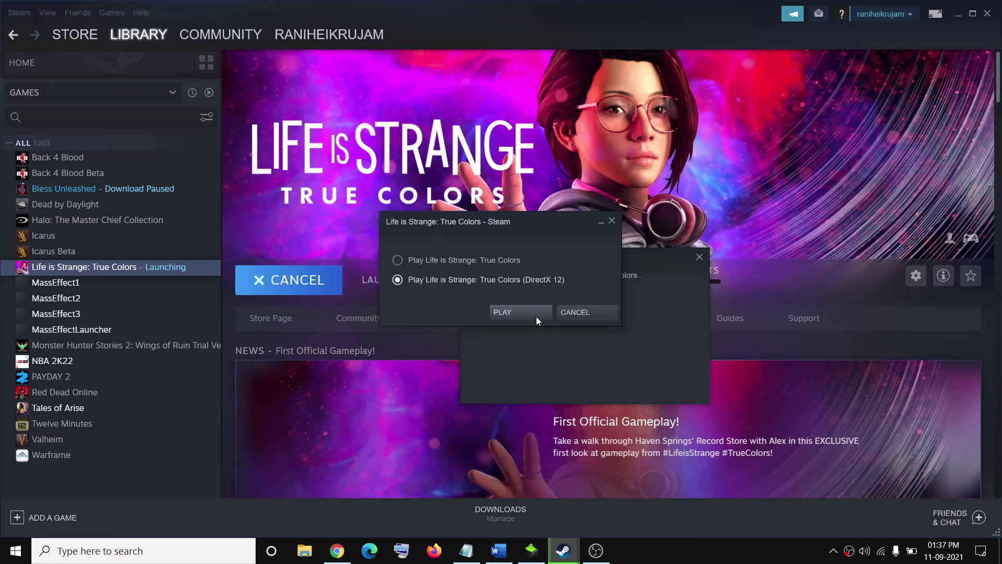
pyautogui.click(581, 316)
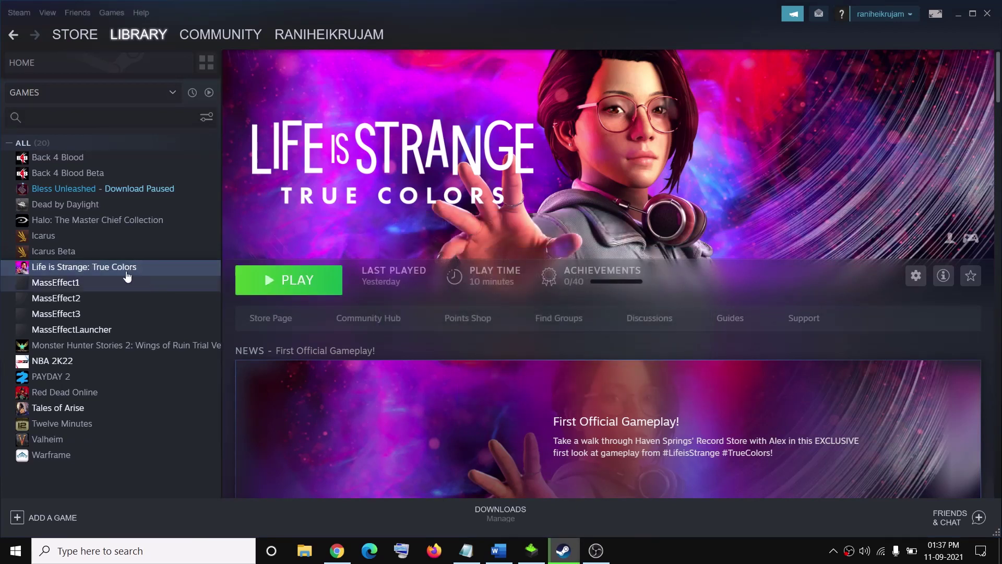
# Replace the game's -dx11 launch option with -dx12 in its Steam Properties.
pyautogui.rightClick(100, 267)
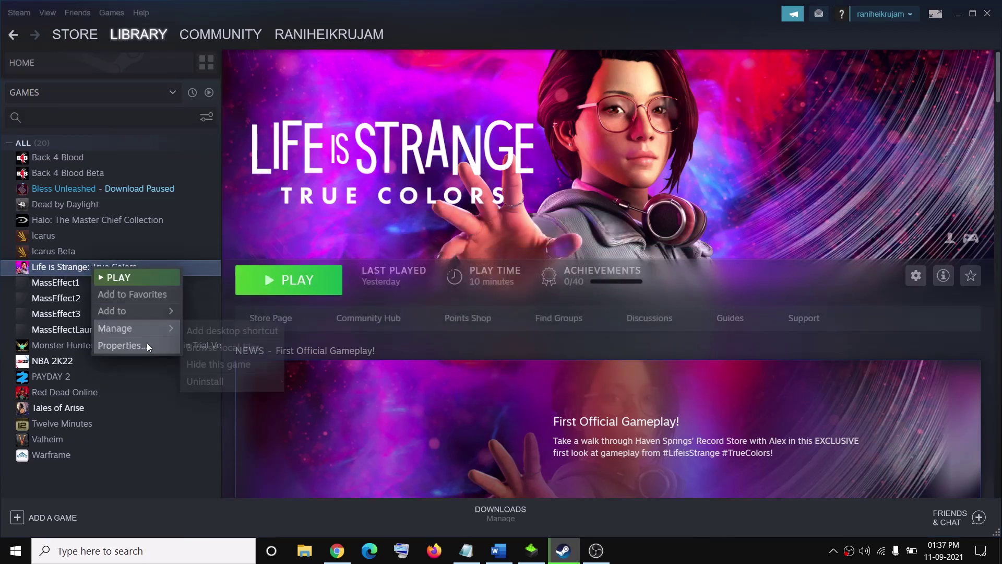
pyautogui.click(137, 346)
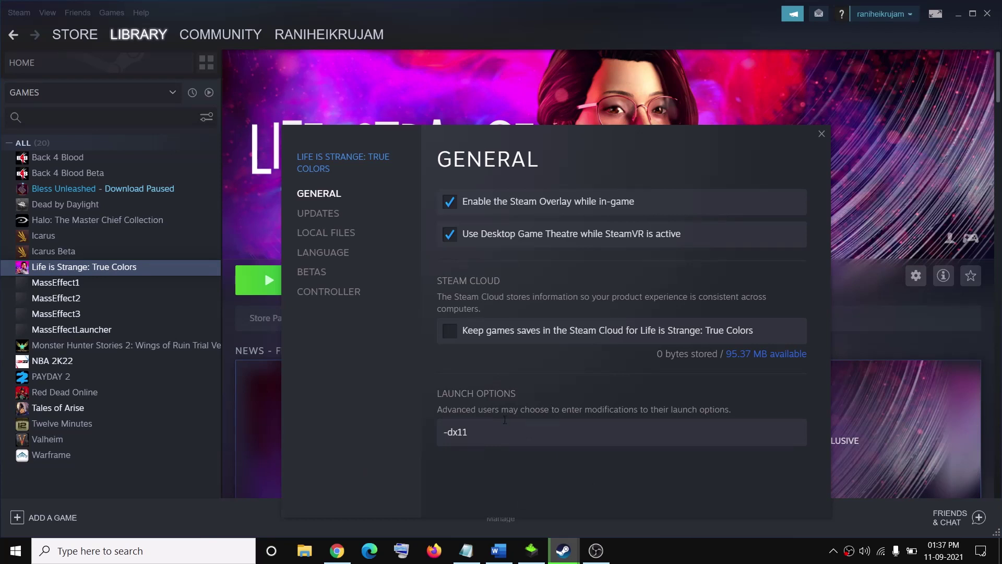
pyautogui.moveTo(479, 430); pyautogui.dragTo(427, 429)
pyautogui.write('-')
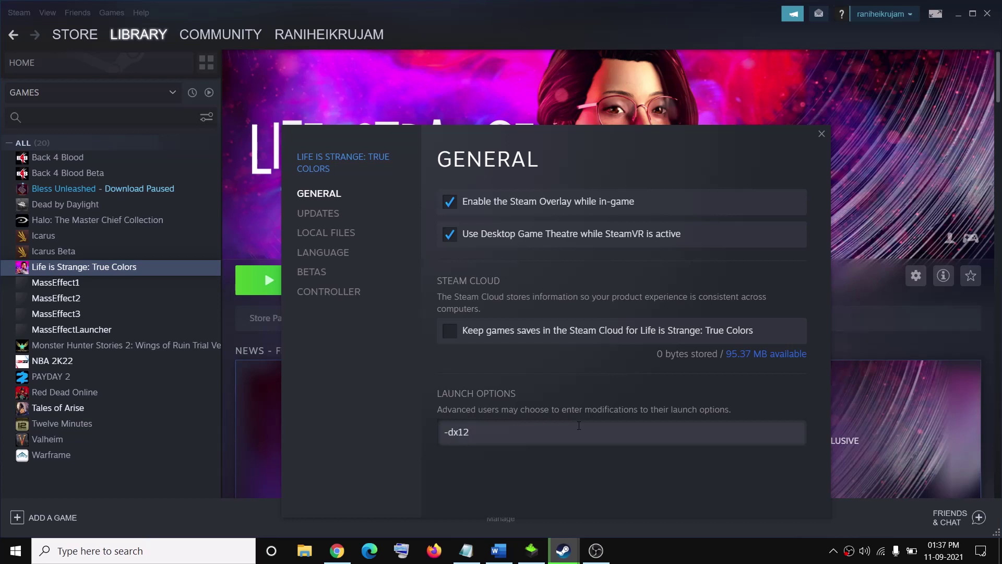
pyautogui.click(442, 451)
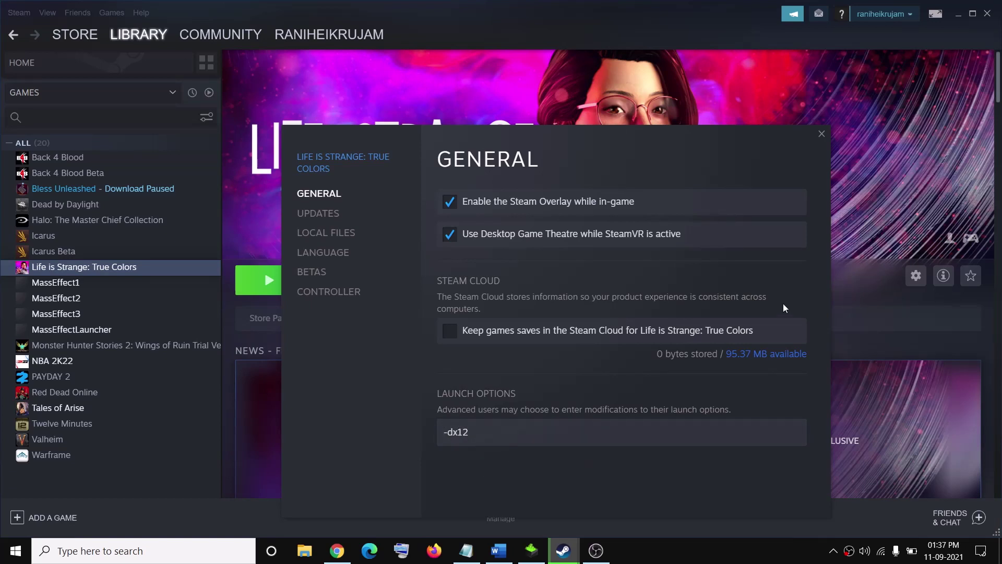
pyautogui.click(820, 134)
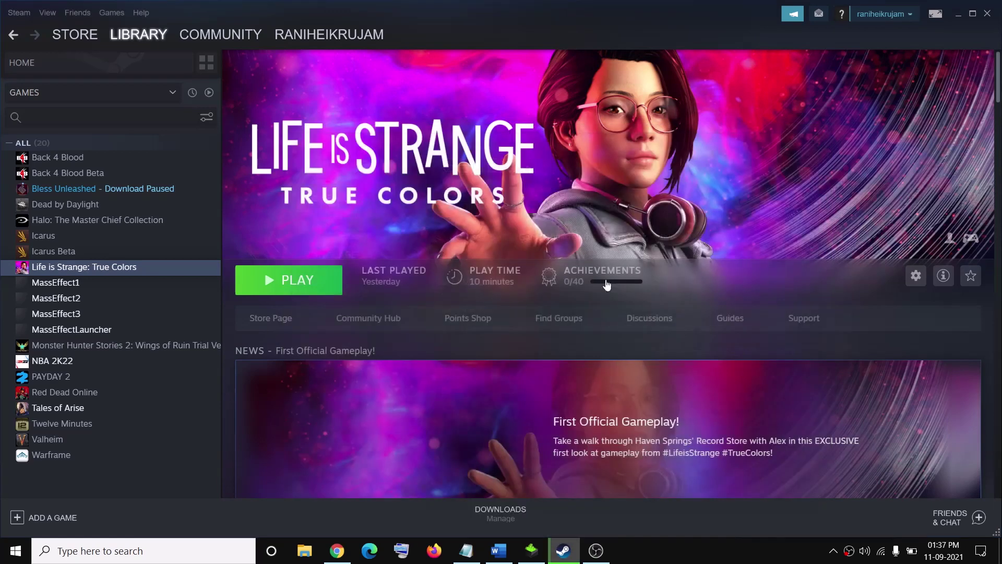
# Highlight Step 3's verify-integrity instruction in the Word notes, then minimize Word.
pyautogui.click(499, 550)
pyautogui.scroll(-3, 300, 352)
pyautogui.scroll(-2, 305, 359)
pyautogui.moveTo(306, 337); pyautogui.dragTo(761, 358)
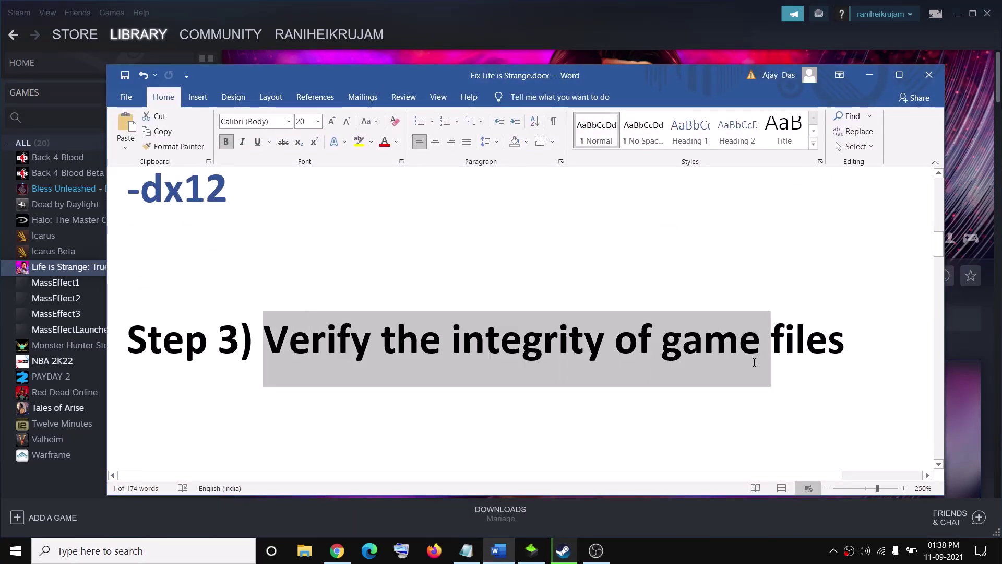
pyautogui.click(871, 77)
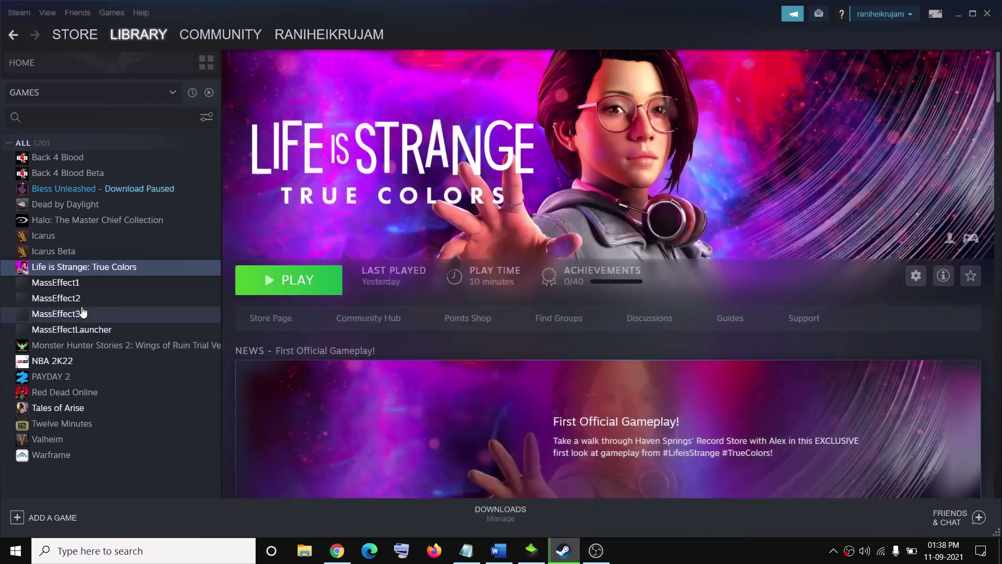
pyautogui.rightClick(77, 275)
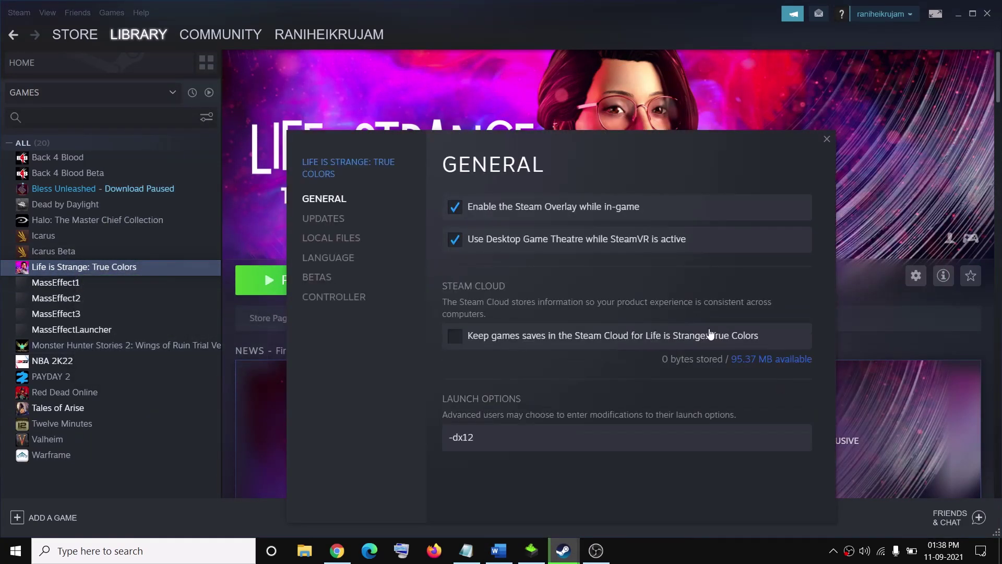
pyautogui.click(331, 238)
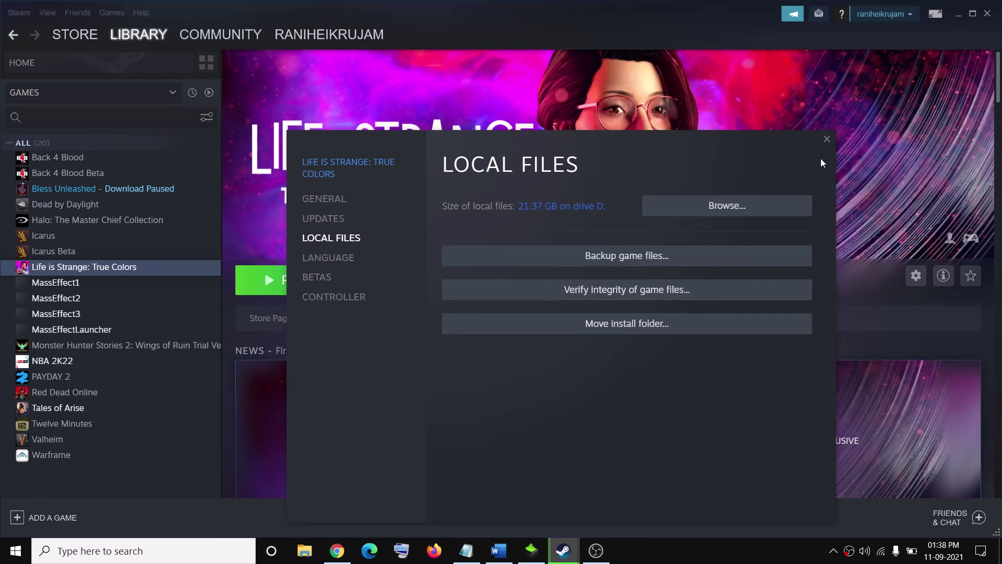
pyautogui.click(827, 138)
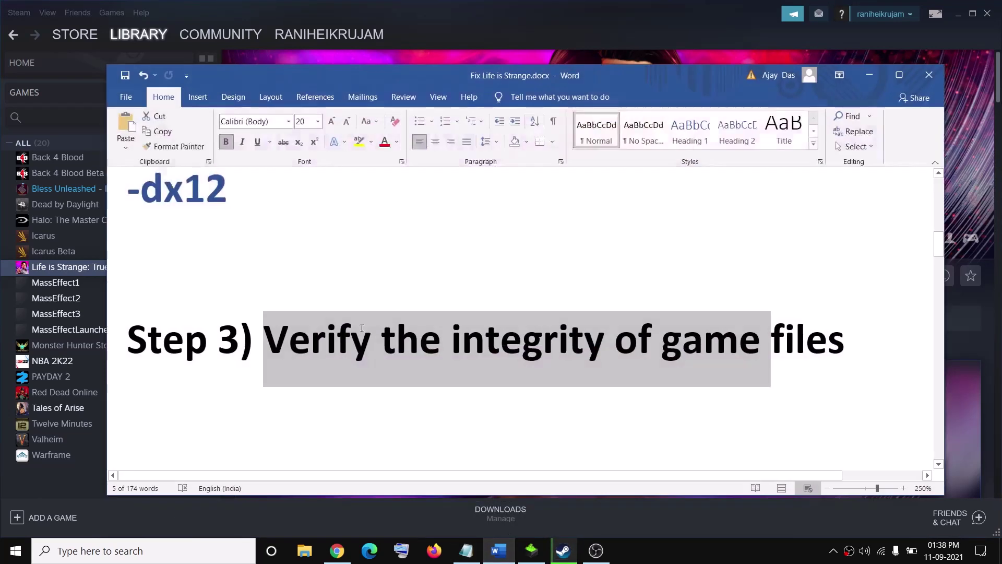
# Scroll the notes to Step 4 and select the AMD support link line.
pyautogui.scroll(-5, 361, 329)
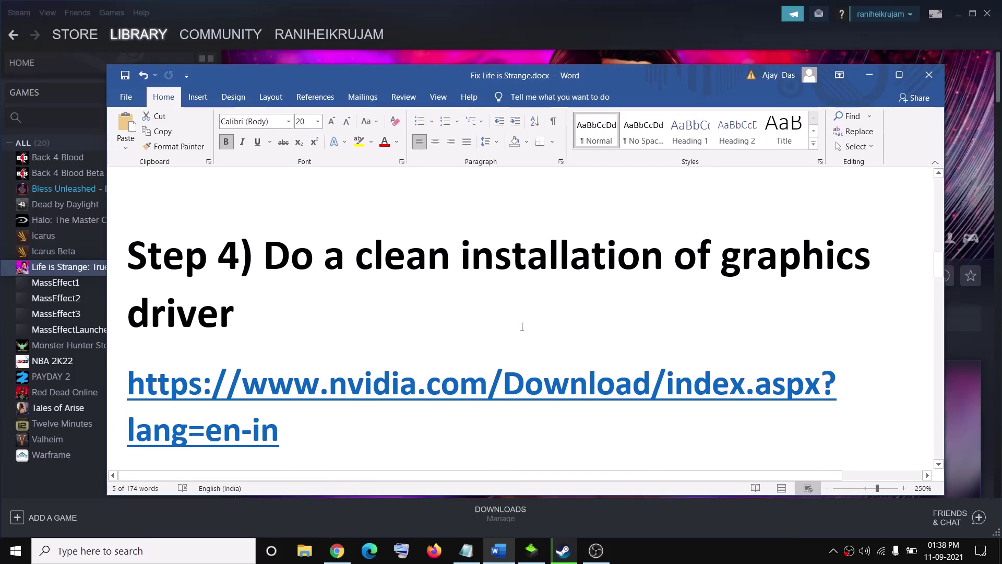
pyautogui.scroll(-5, 413, 336)
pyautogui.moveTo(307, 292); pyautogui.dragTo(212, 230)
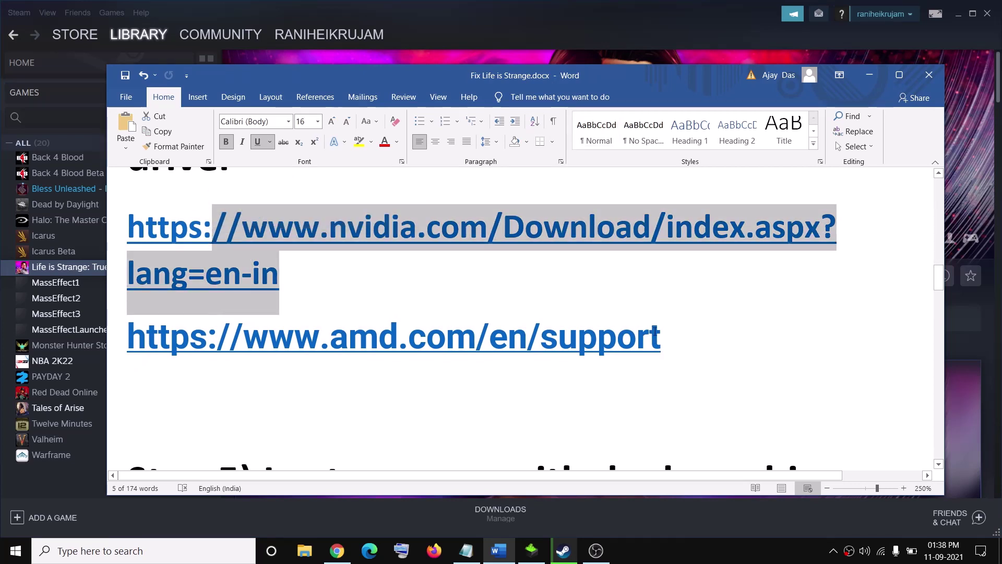
pyautogui.tripleClick(603, 338)
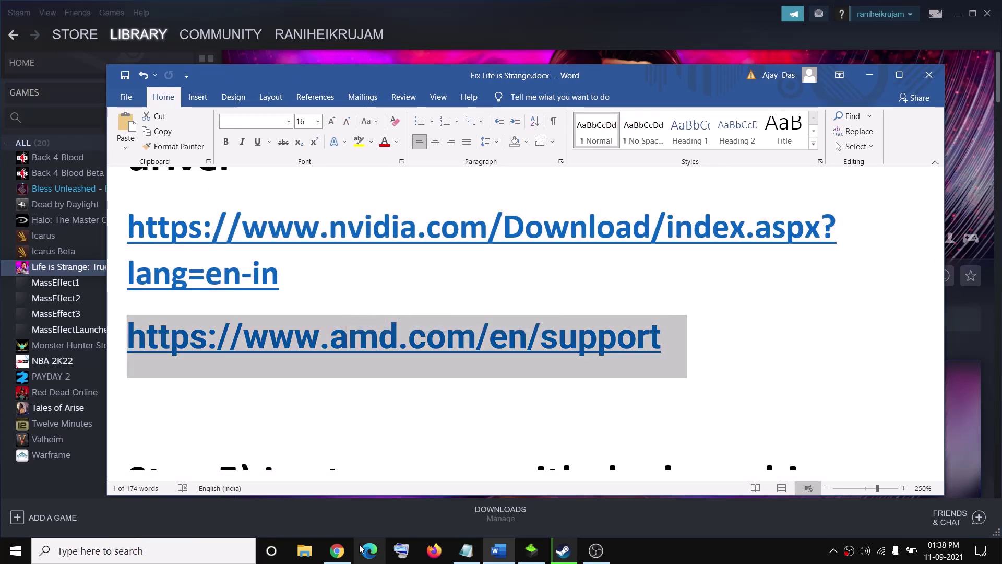
# Search NVIDIA's site for the GeForce GTX 1080 Windows 10 64-bit Game Ready driver.
pyautogui.click(338, 554)
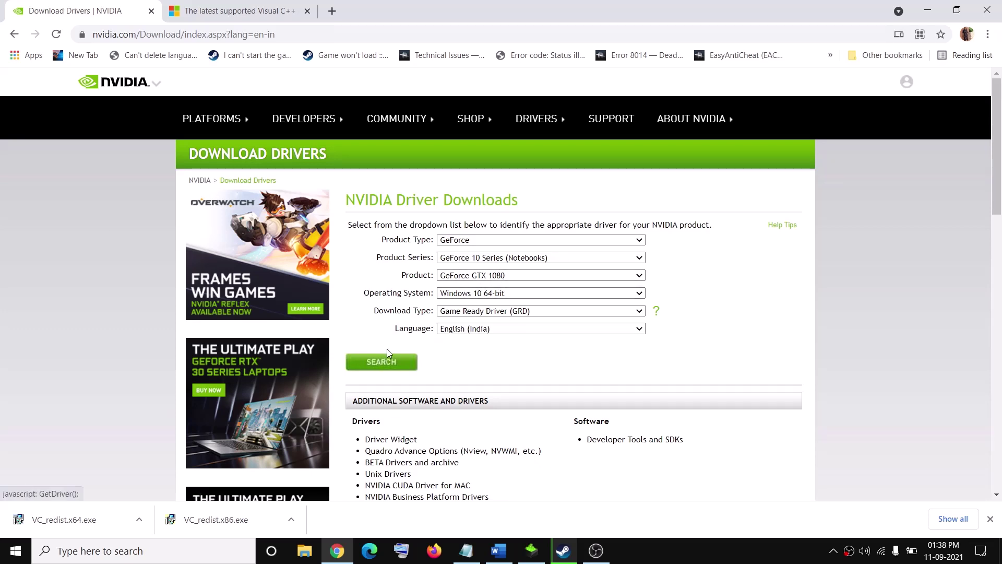
pyautogui.click(383, 363)
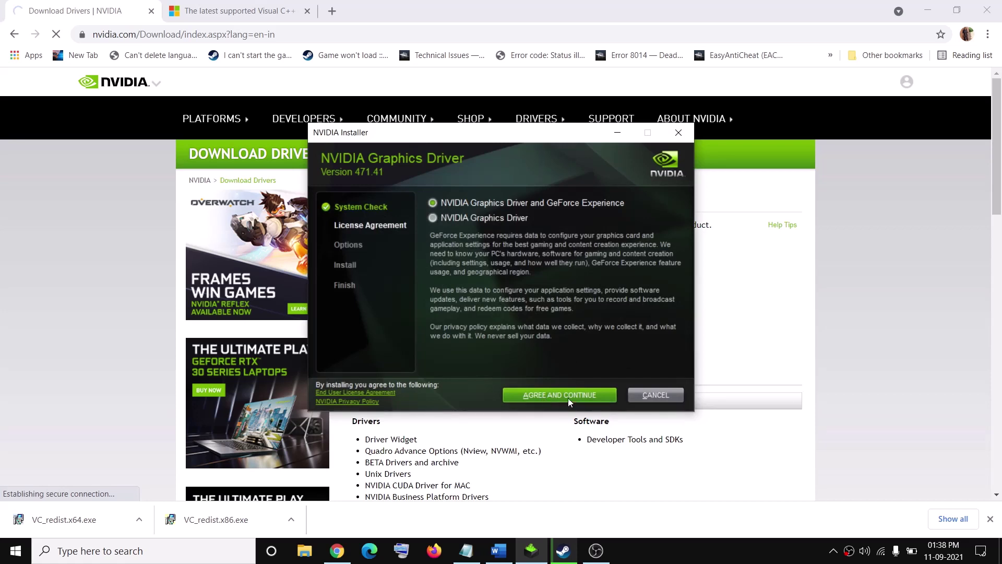
# Accept the NVIDIA license and choose a Custom install with 'Perform a clean installation' ticked.
pyautogui.click(562, 395)
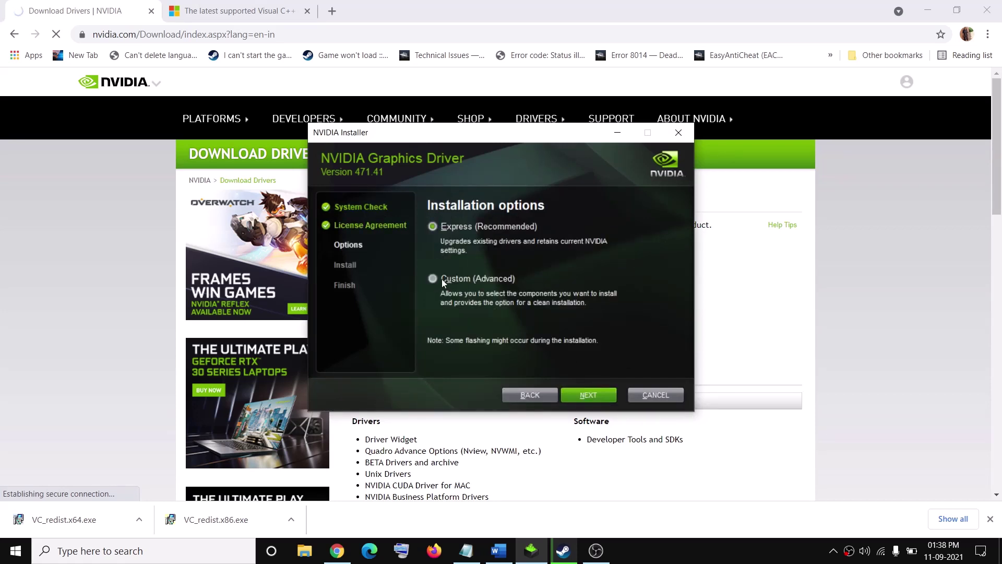
pyautogui.click(593, 396)
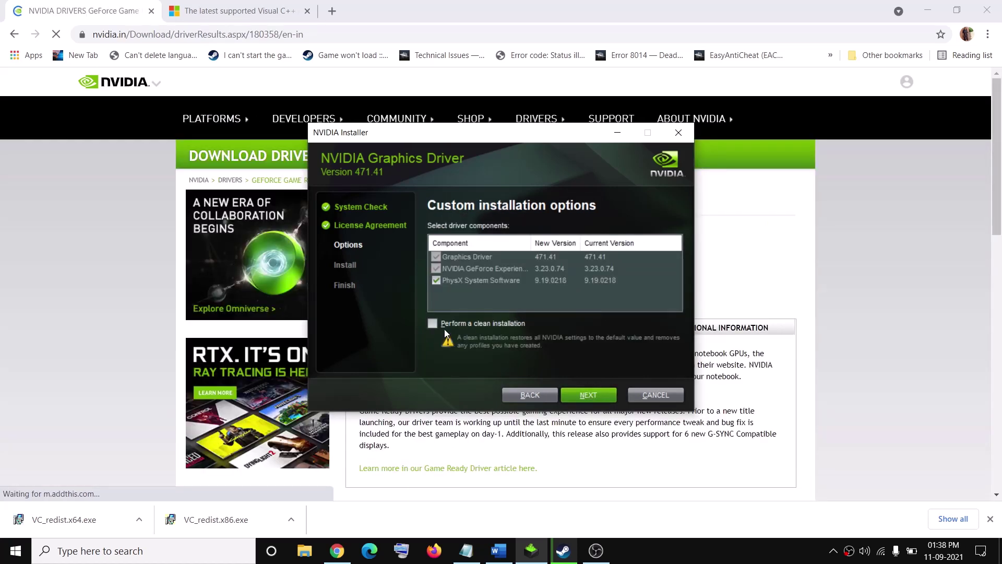
pyautogui.click(447, 323)
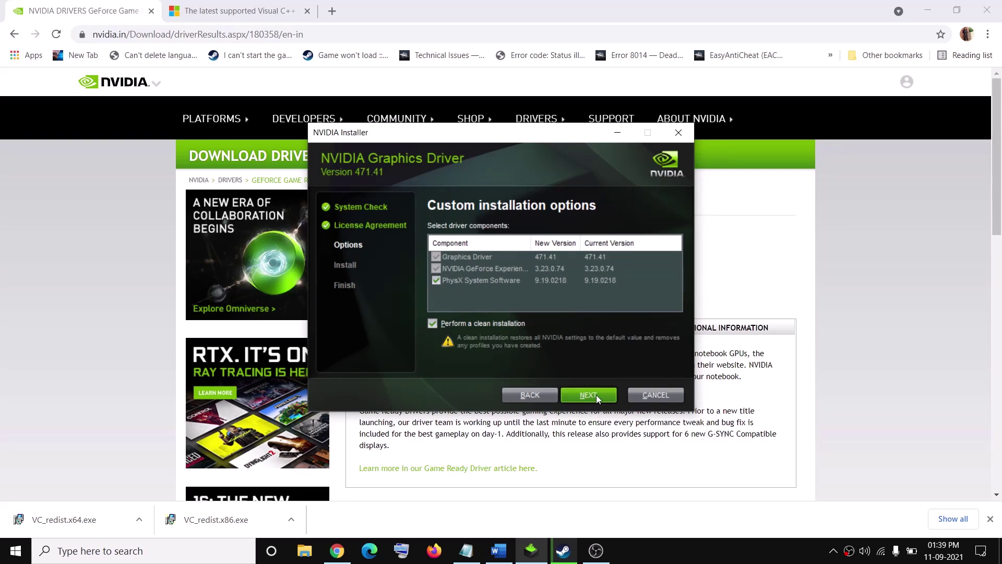
pyautogui.click(841, 369)
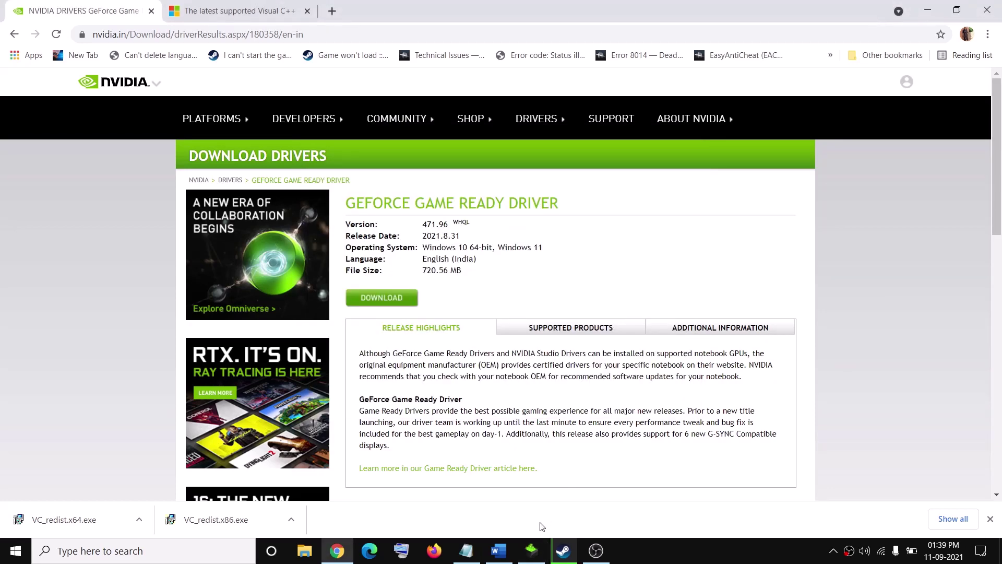
# Highlight Step 5's run-on-dedicated-graphics-card instruction in Word, then open Windows search.
pyautogui.click(498, 550)
pyautogui.scroll(-5, 388, 368)
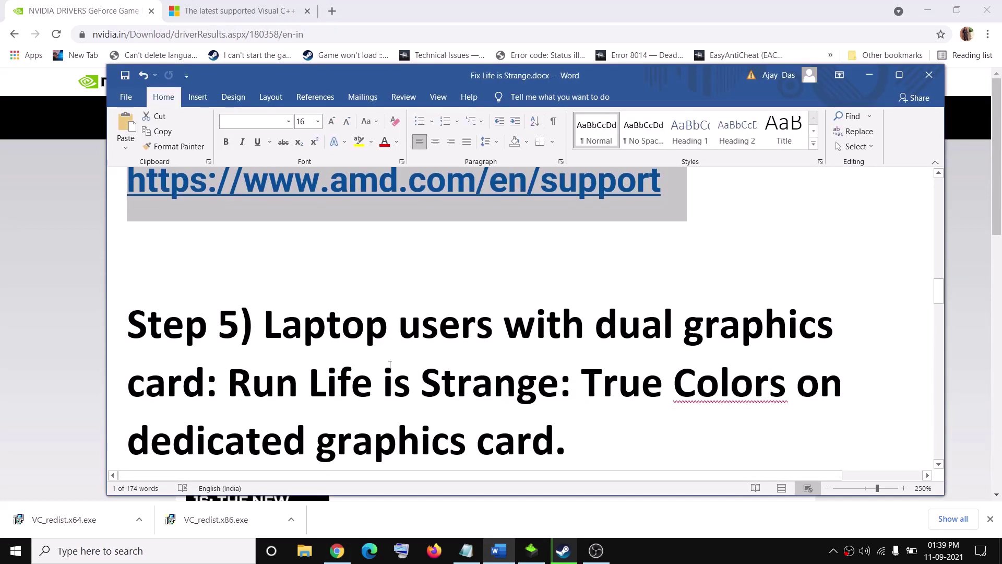
pyautogui.scroll(1, 340, 259)
pyautogui.moveTo(280, 246); pyautogui.dragTo(216, 314)
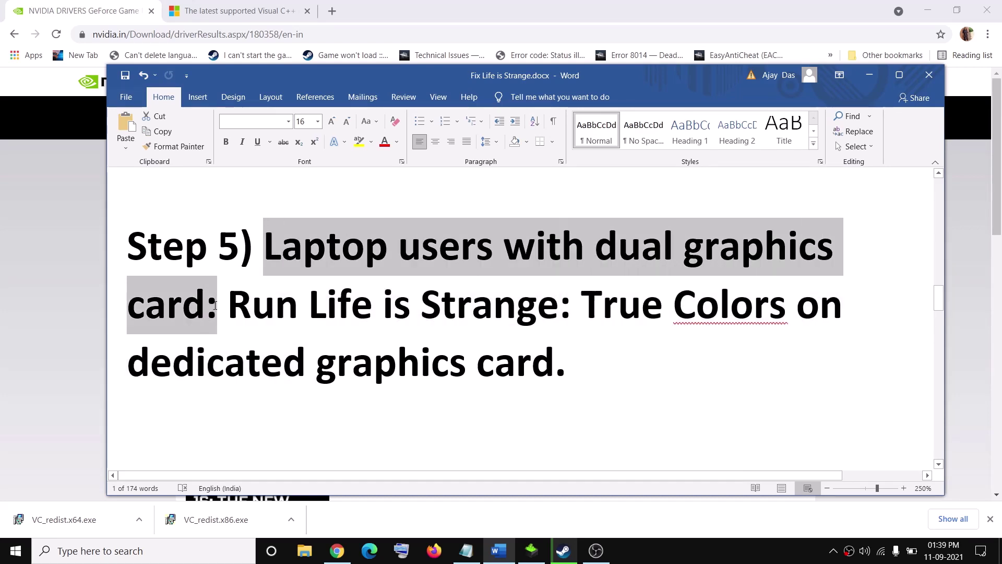
pyautogui.click(251, 305)
pyautogui.moveTo(251, 306); pyautogui.dragTo(529, 371)
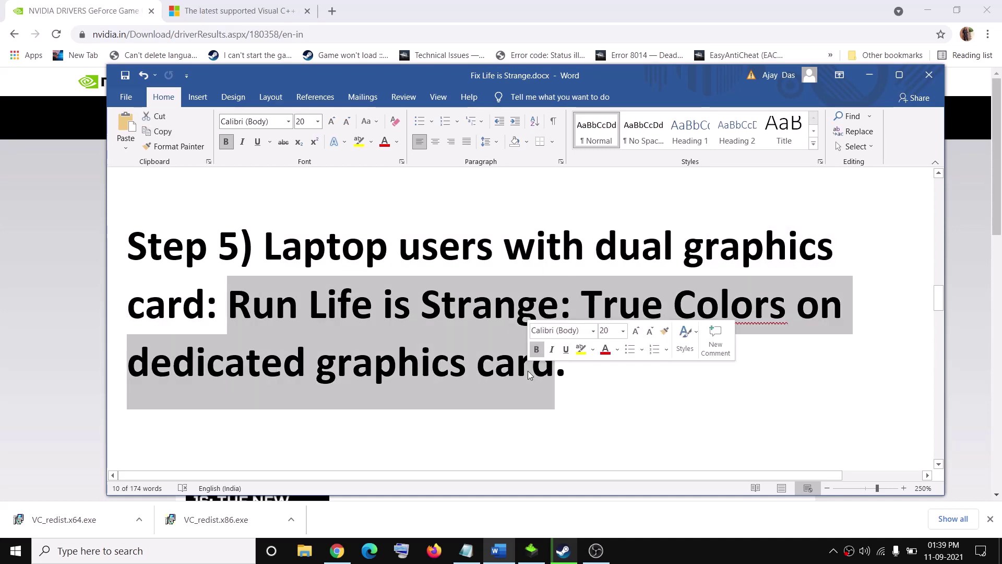
pyautogui.click(86, 554)
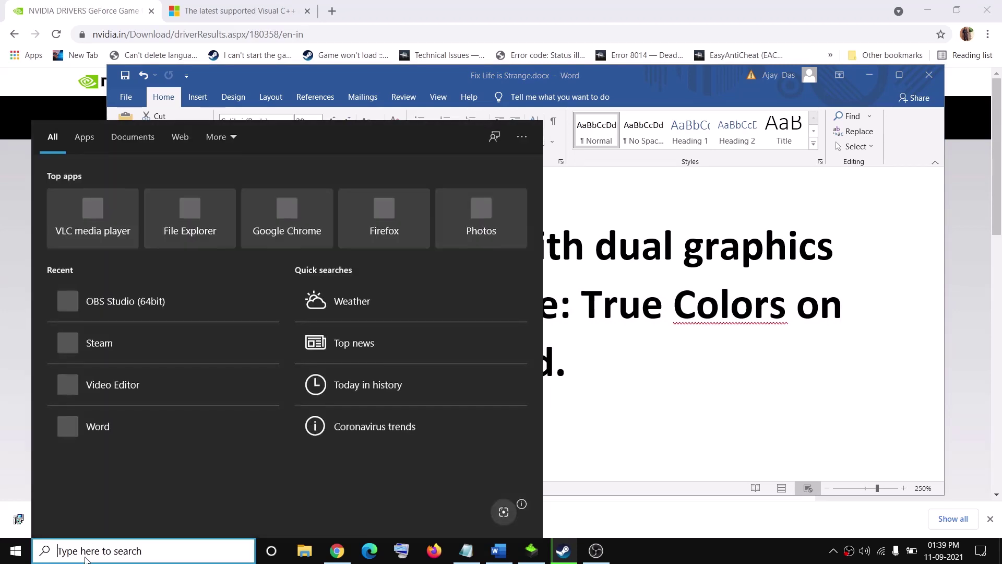
# Search 'graphics settings' and open the Graphics settings page.
pyautogui.write('gra')
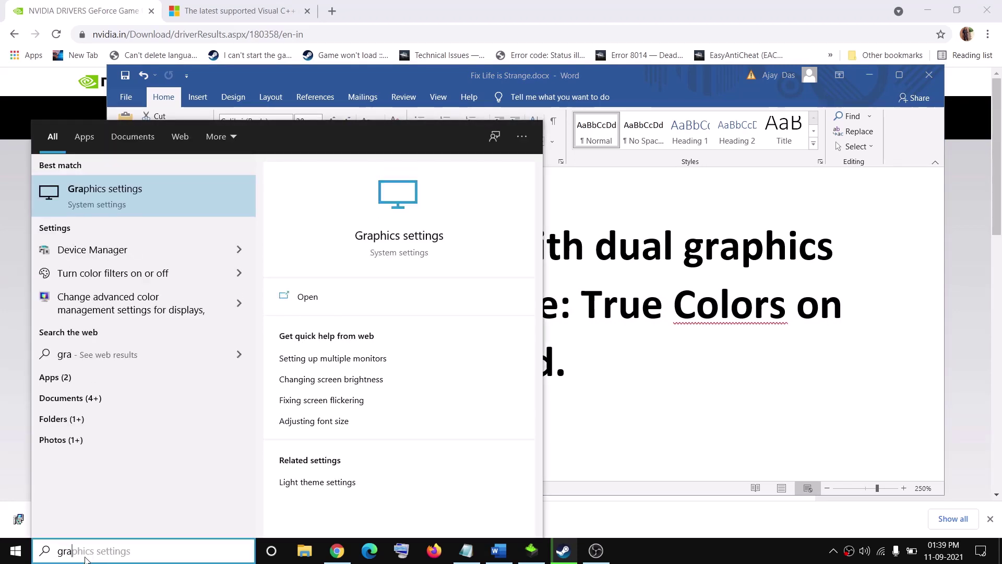
pyautogui.write('phics settings')
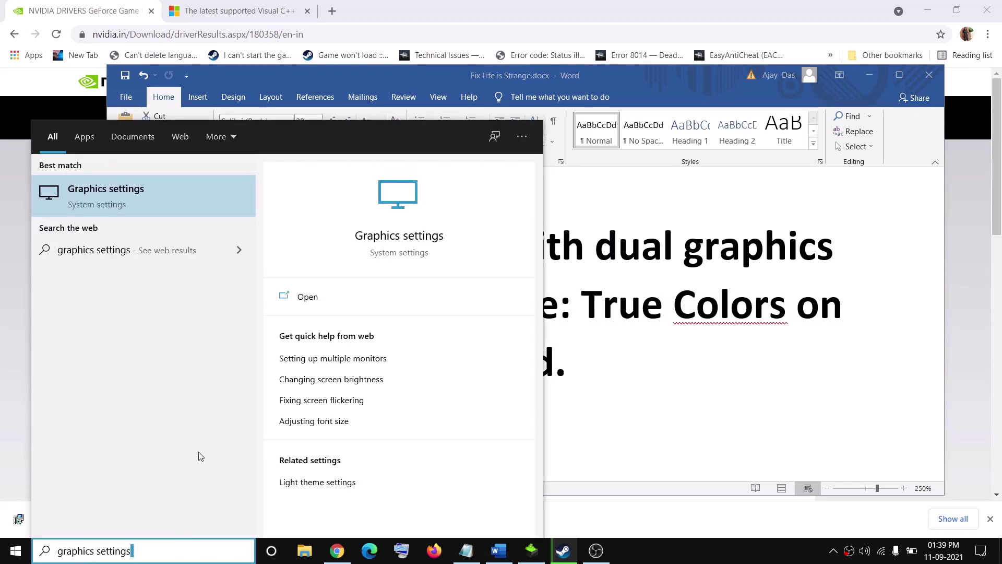
pyautogui.click(142, 199)
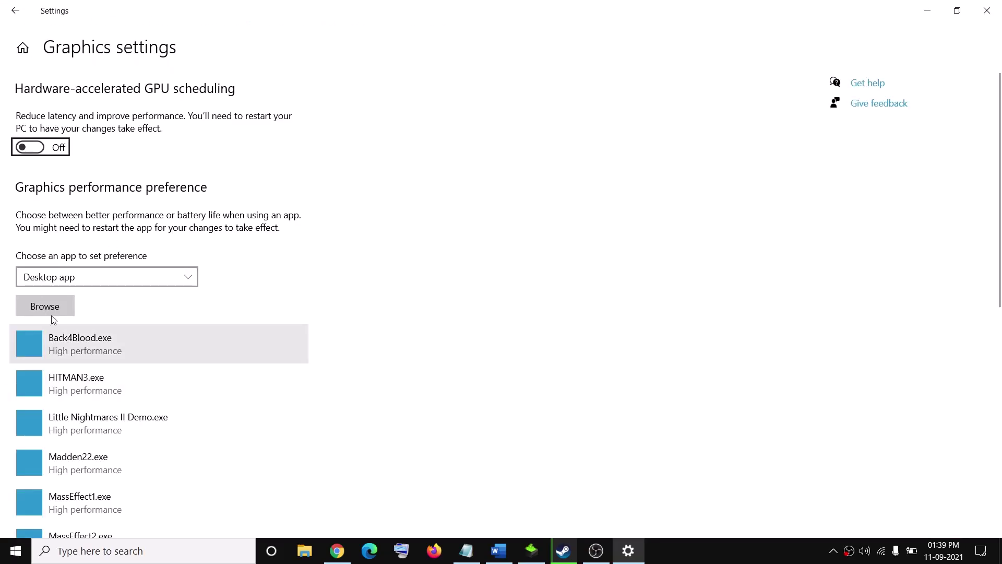
# Add D:\SteamLibrary\steamapps\common\LifeIsStrange3\LifeIsStrange3.exe to Graphics settings at High performance.
pyautogui.click(39, 308)
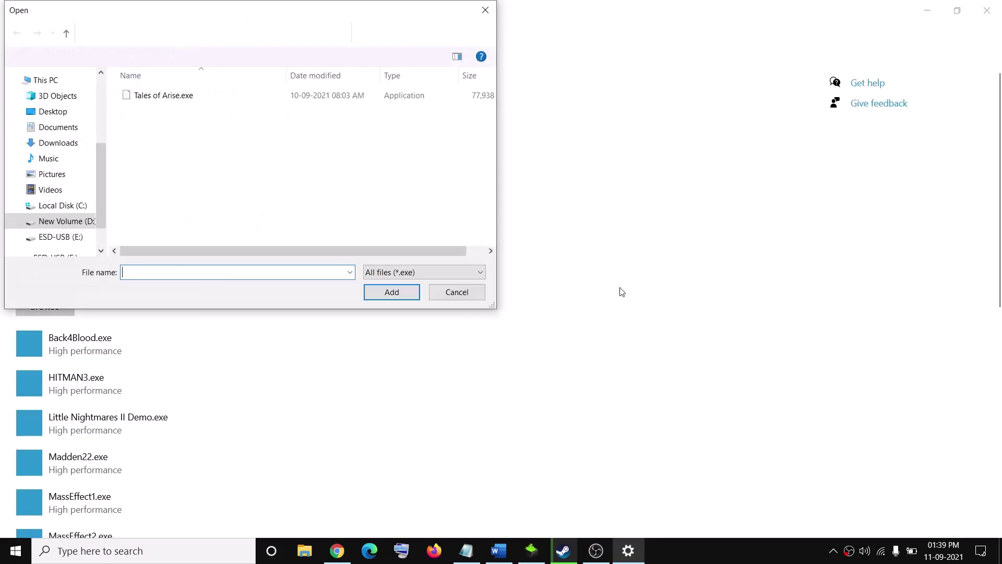
pyautogui.click(67, 220)
pyautogui.scroll(-1, 320, 183)
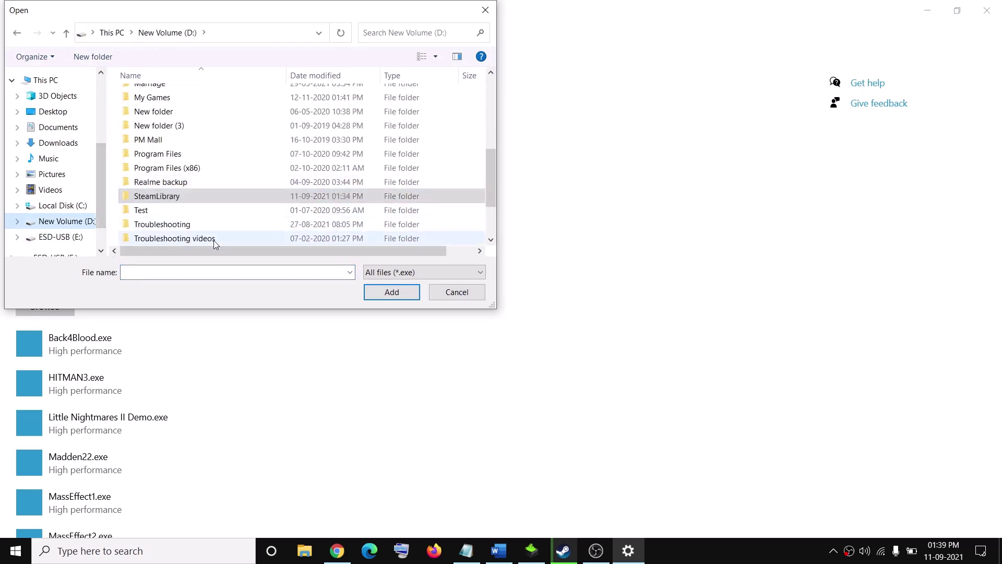
pyautogui.doubleClick(165, 196)
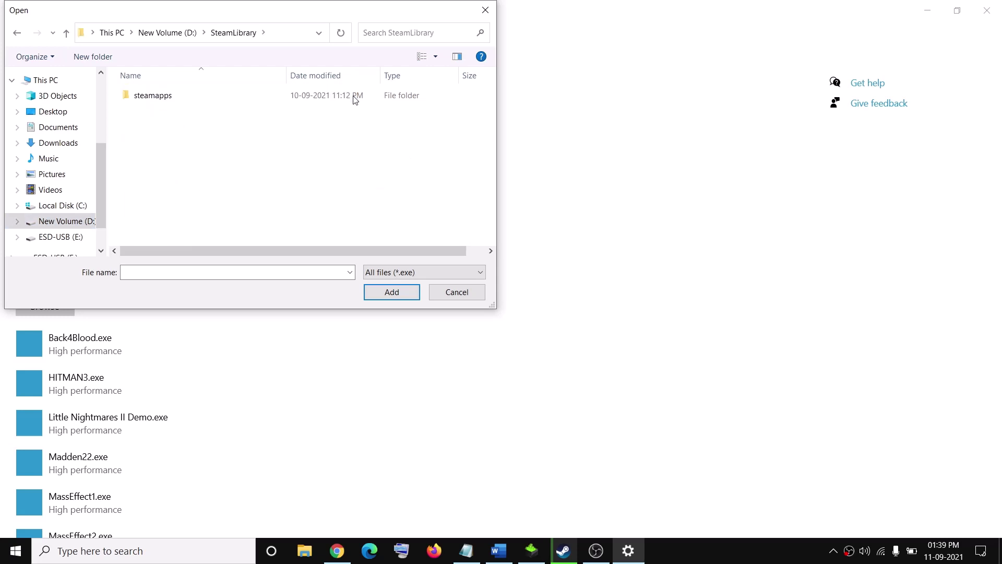
pyautogui.doubleClick(146, 98)
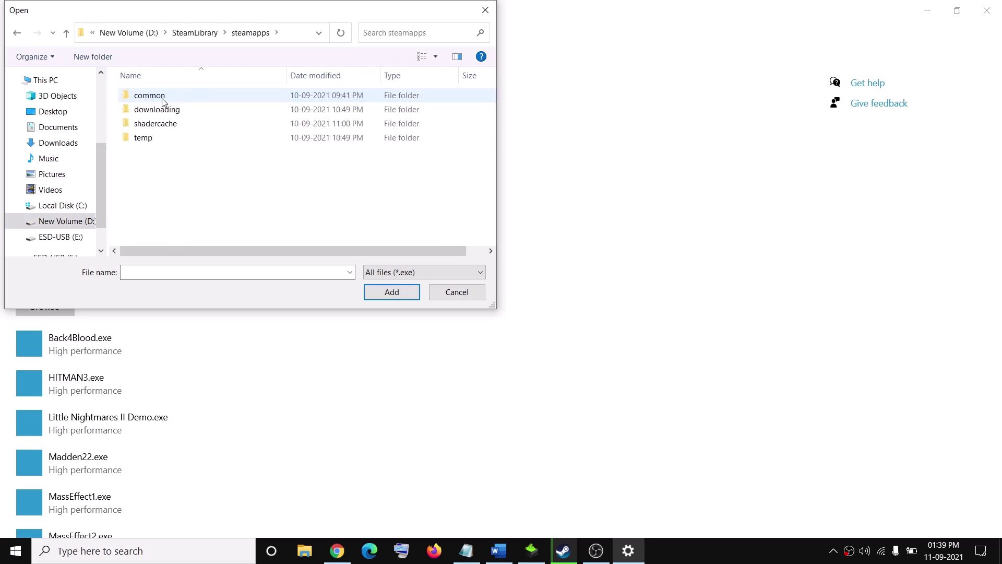
pyautogui.doubleClick(162, 102)
pyautogui.click(160, 99)
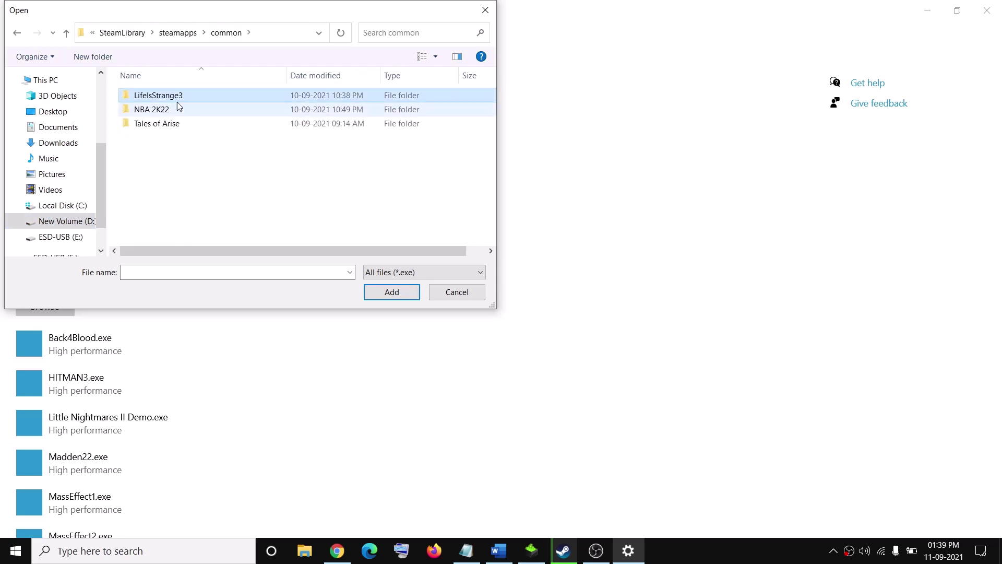
pyautogui.doubleClick(170, 98)
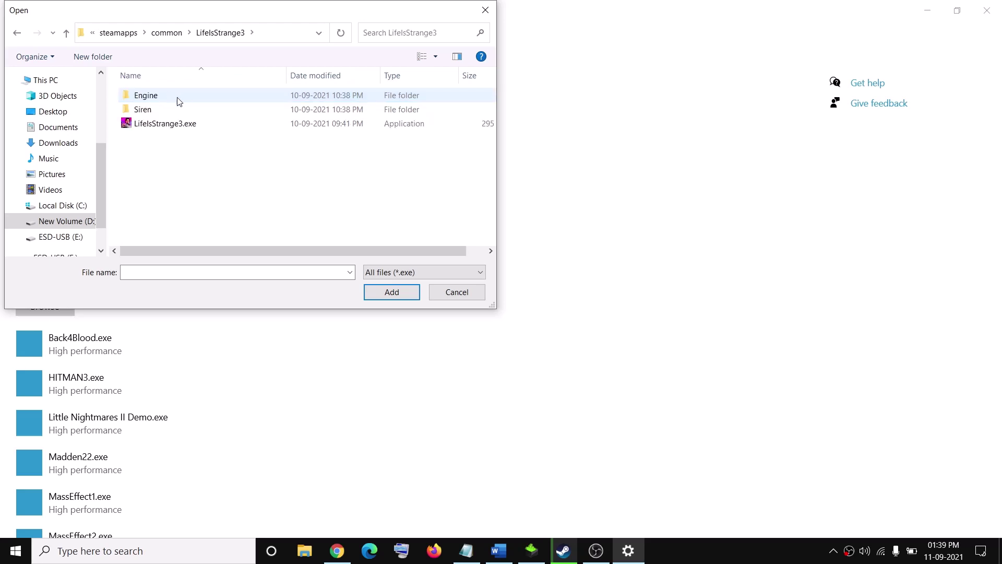
pyautogui.click(168, 125)
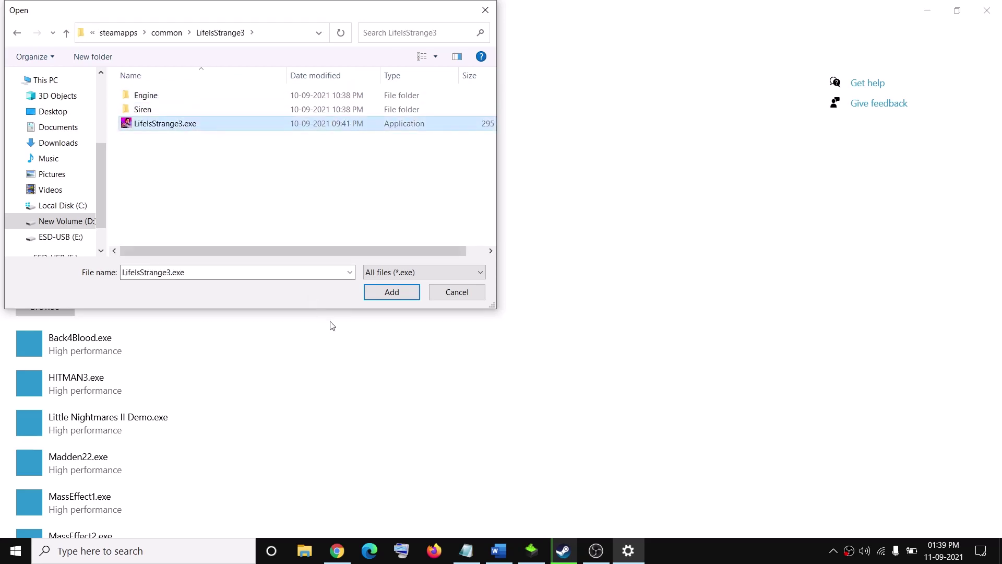
pyautogui.click(383, 294)
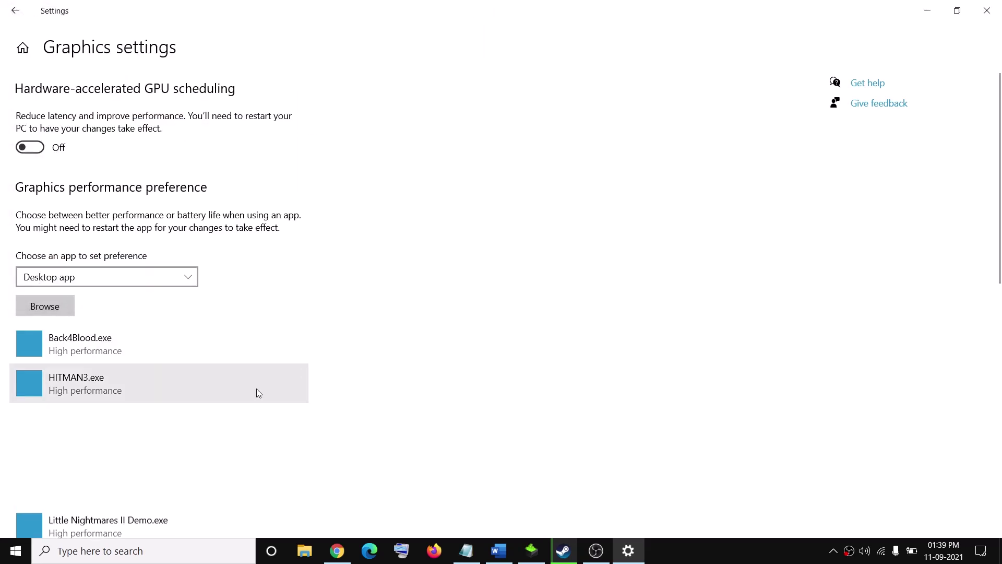
pyautogui.scroll(-3, 223, 425)
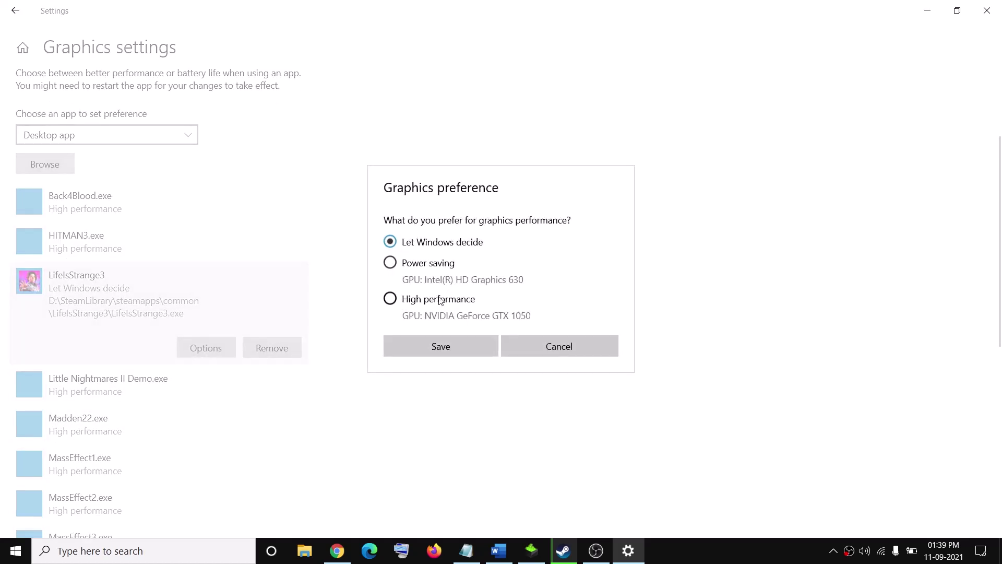
pyautogui.click(454, 351)
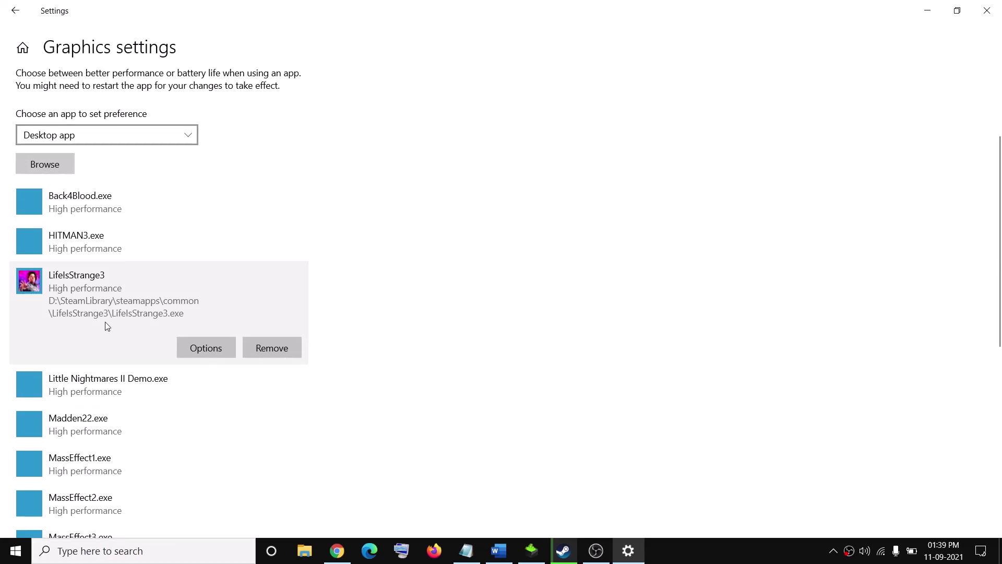
# Add Siren\Binaries\Win64\Siren-Win64-Shipping.exe and set it to High performance.
pyautogui.click(52, 165)
pyautogui.click(155, 114)
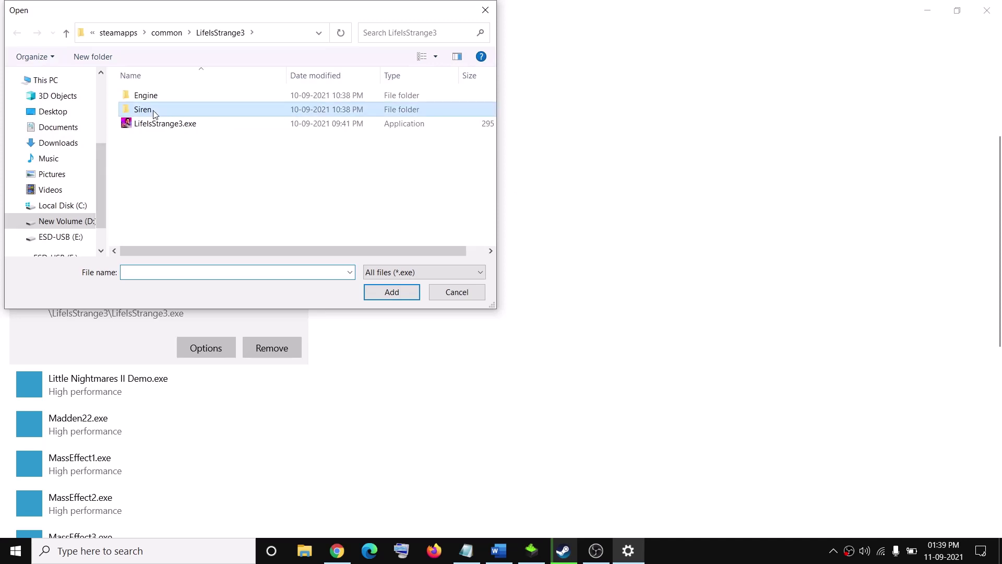
pyautogui.doubleClick(154, 113)
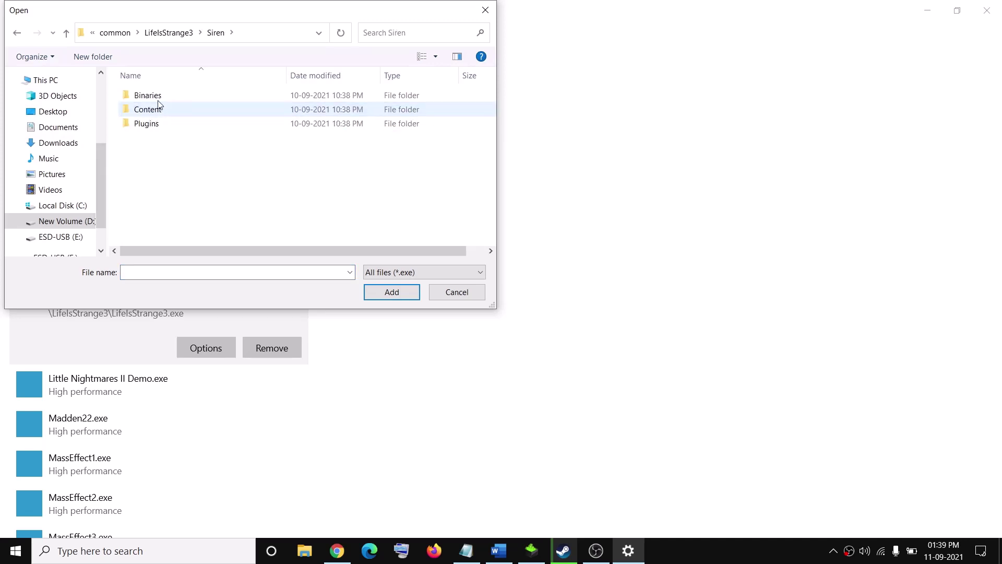
pyautogui.doubleClick(154, 98)
pyautogui.doubleClick(153, 101)
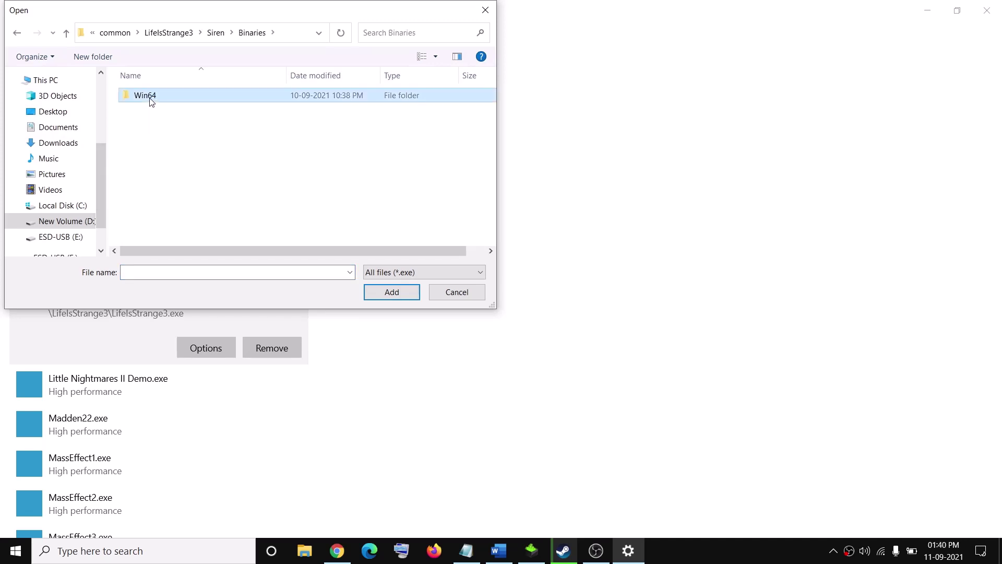
pyautogui.click(158, 98)
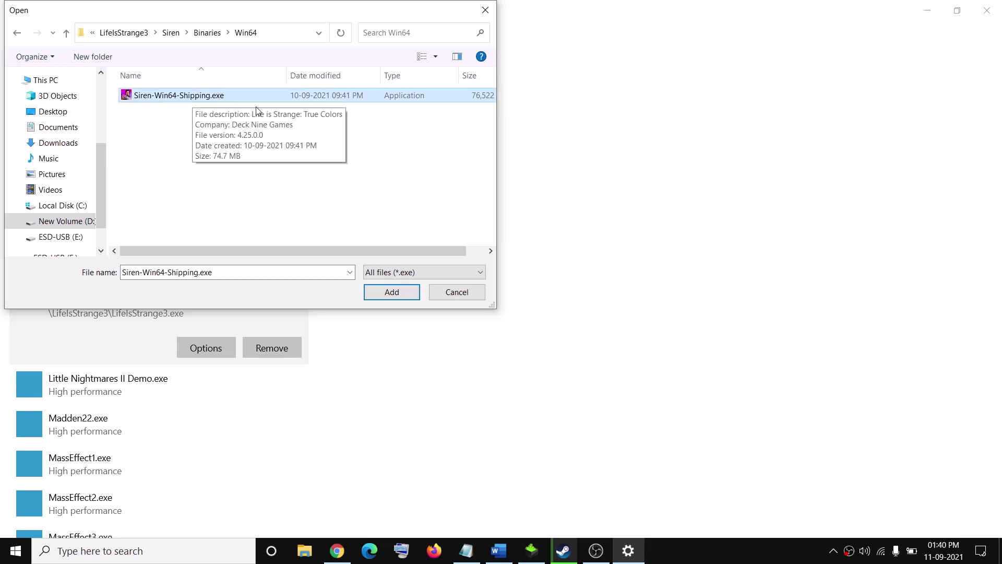
pyautogui.click(391, 292)
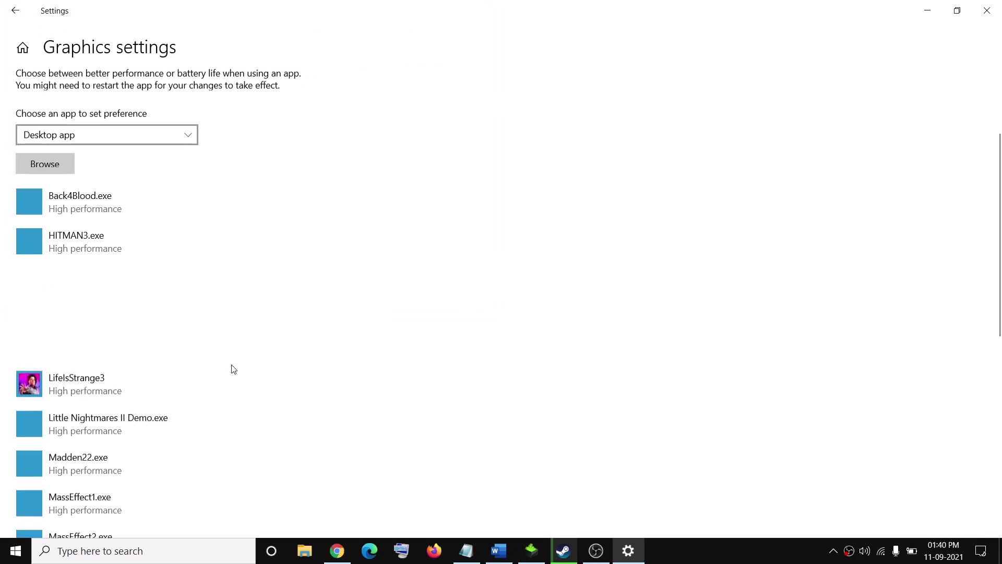
pyautogui.click(198, 356)
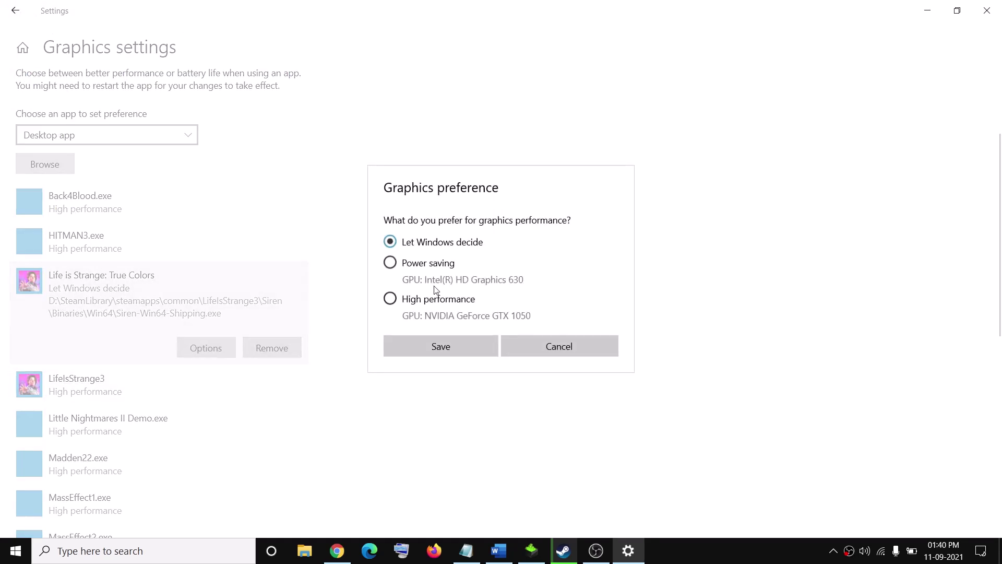
pyautogui.click(450, 347)
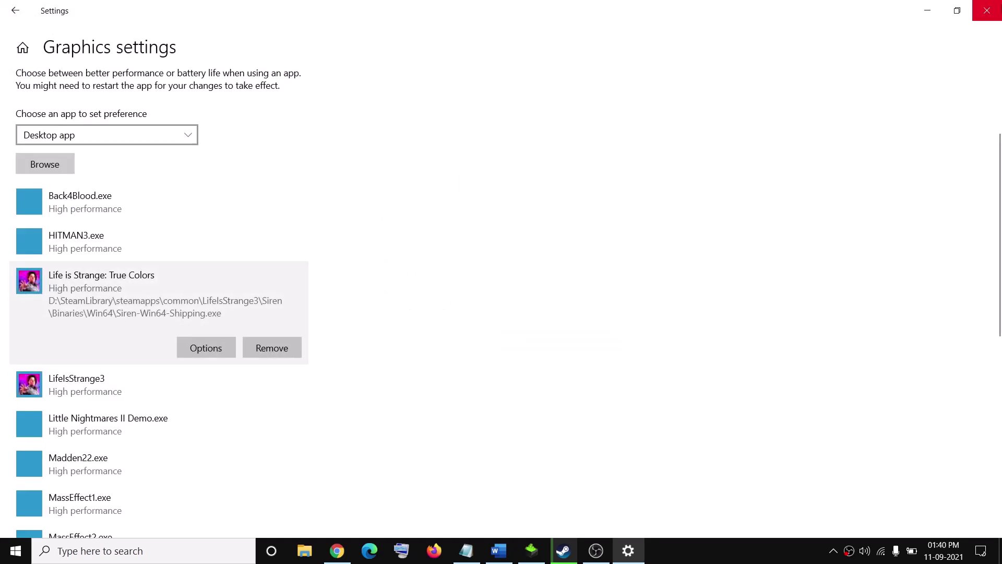
# Close Settings, review the Step 5 and Step 6 instructions in Word, then return to Steam.
pyautogui.click(987, 11)
pyautogui.moveTo(289, 291); pyautogui.dragTo(552, 360)
pyautogui.scroll(-5, 410, 407)
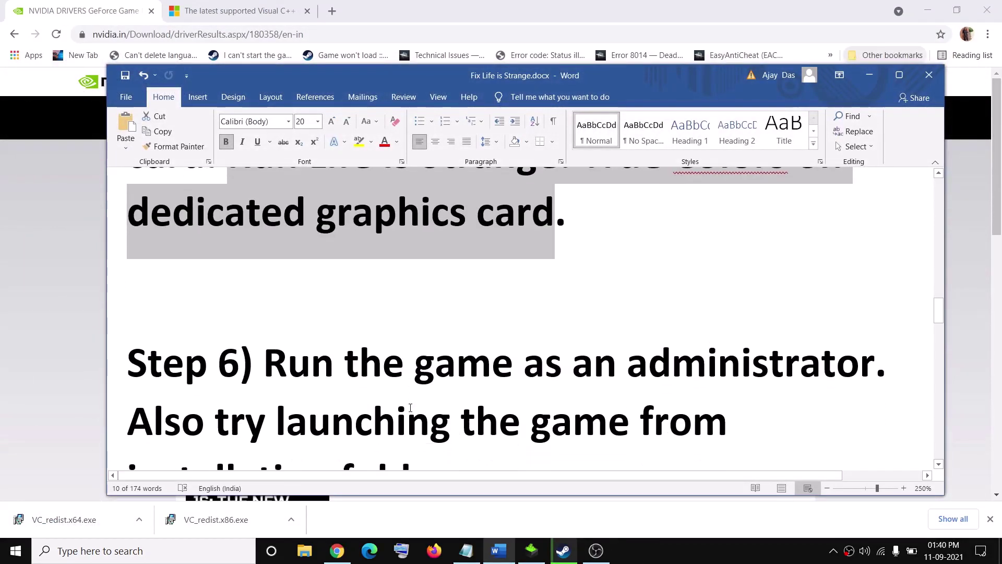
pyautogui.moveTo(264, 279); pyautogui.dragTo(449, 397)
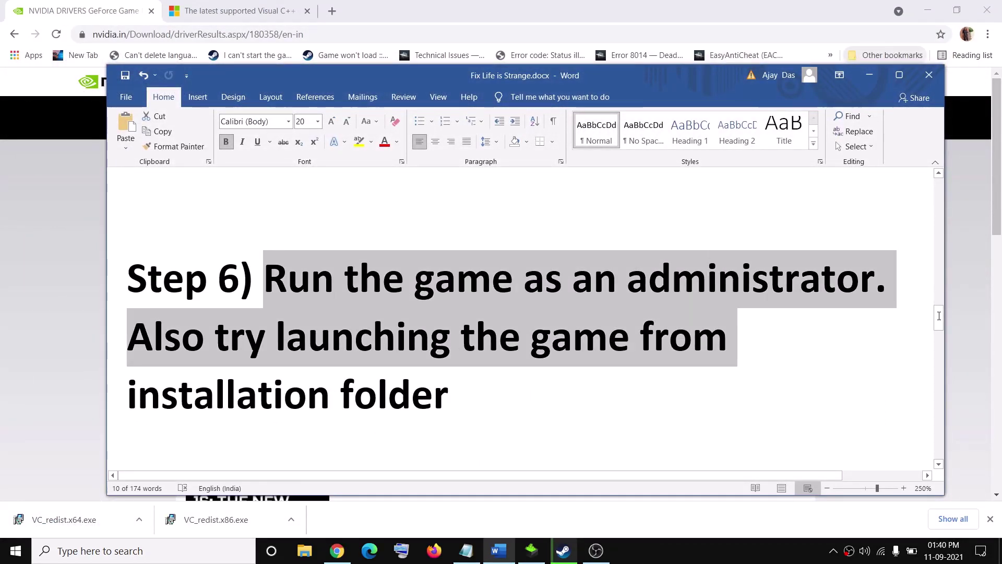
pyautogui.click(354, 394)
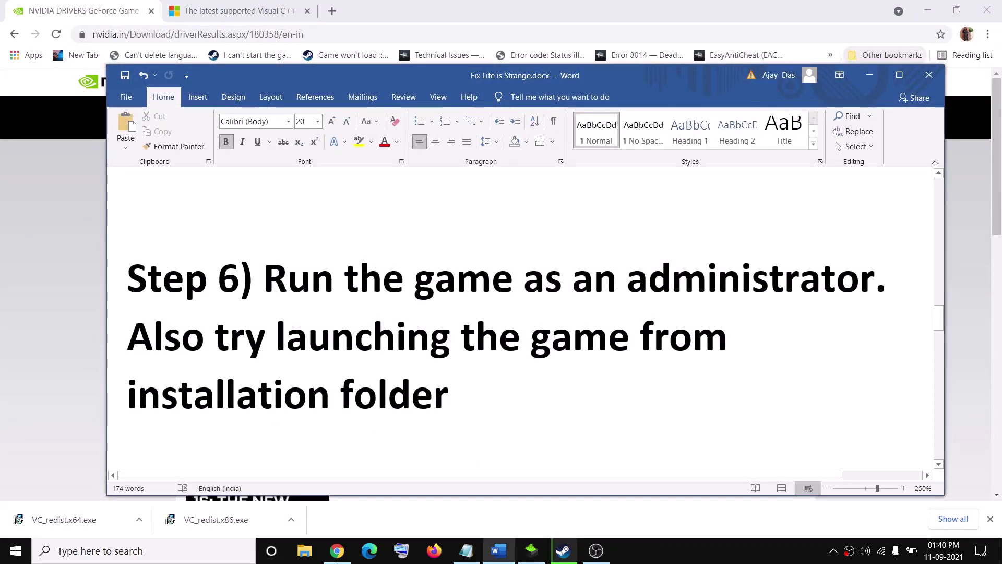
pyautogui.click(562, 555)
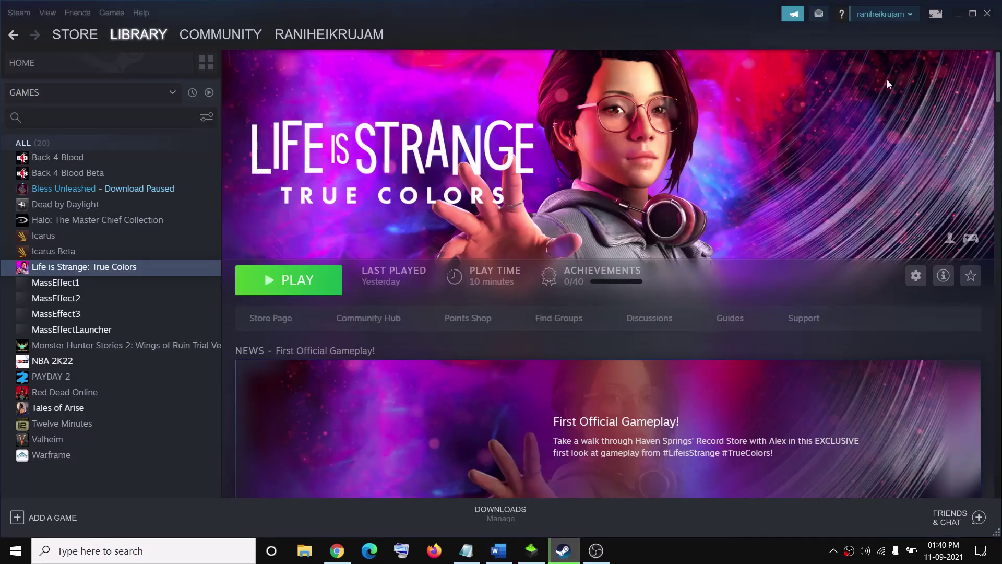
# Open Life is Strange: True Colors' local install folder from the Steam library.
pyautogui.rightClick(81, 268)
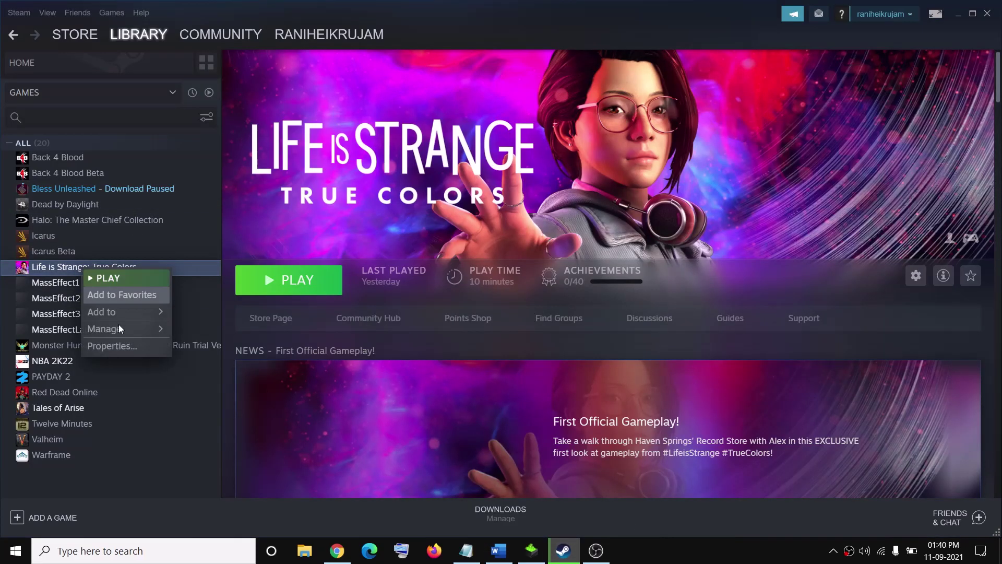
pyautogui.moveTo(116, 328)
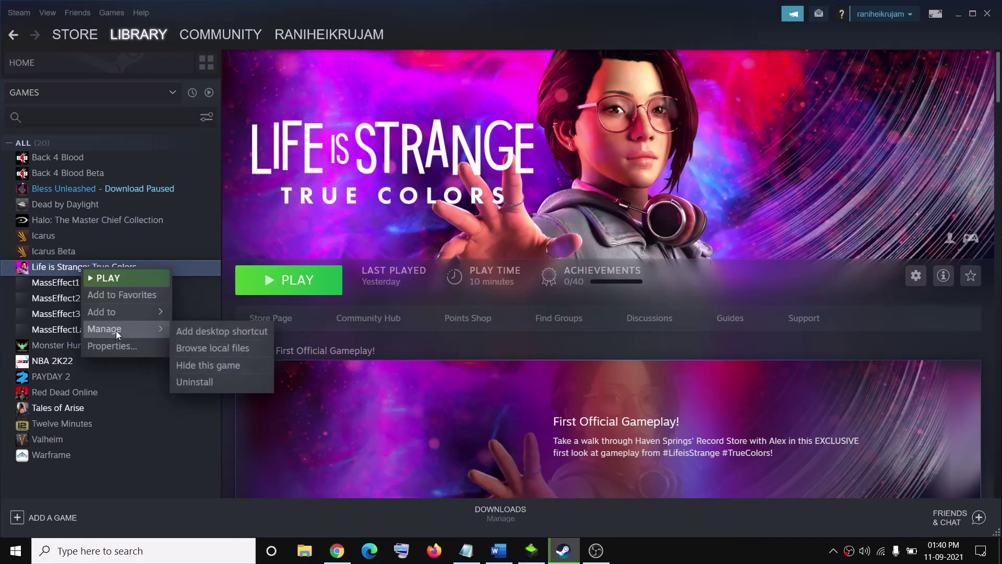
pyautogui.click(226, 349)
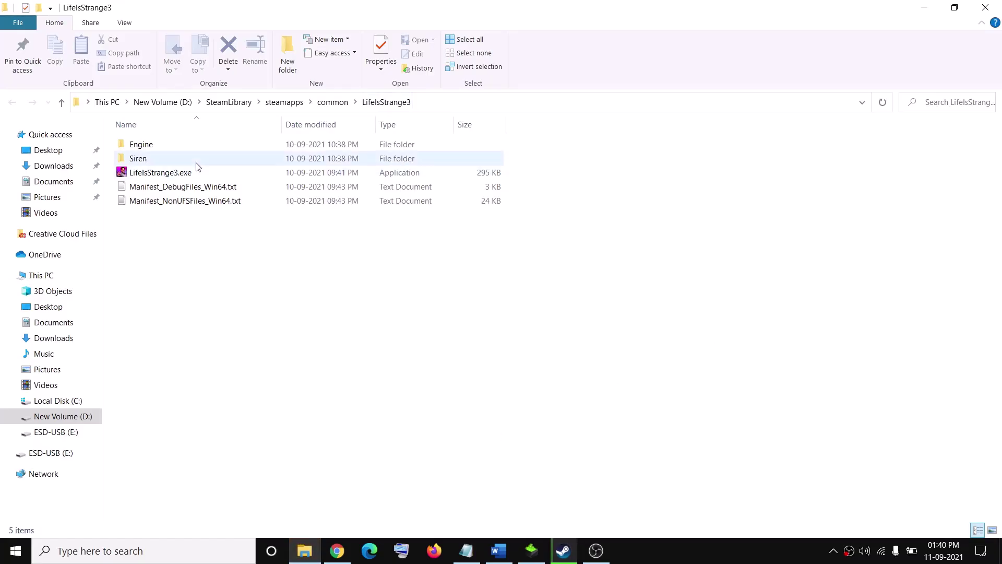
# Set LifeIsStrange3.exe to always run as administrator, then close the game folder.
pyautogui.click(161, 174)
pyautogui.rightClick(157, 178)
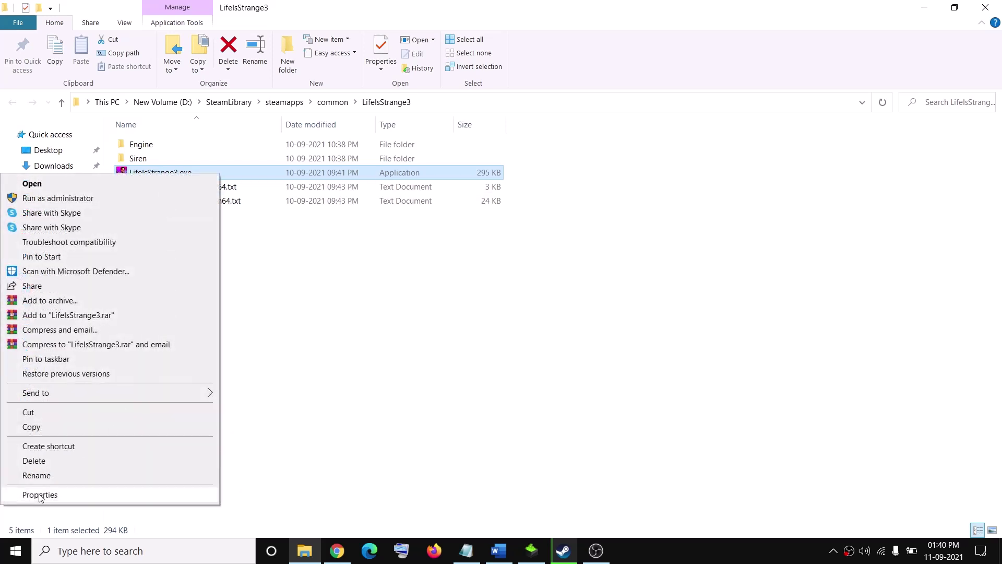
pyautogui.click(40, 496)
pyautogui.moveTo(209, 182); pyautogui.dragTo(323, 157)
pyautogui.click(325, 189)
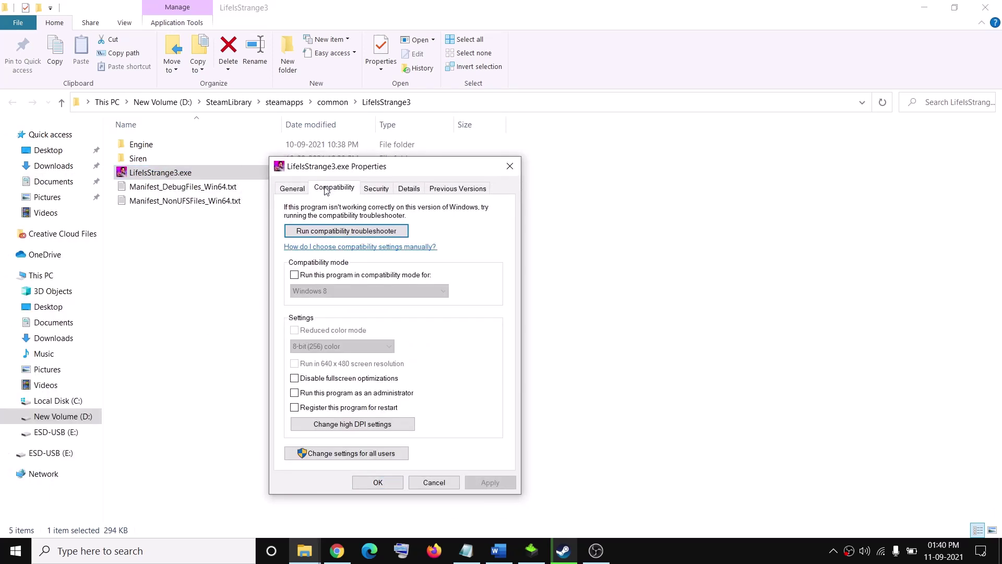
pyautogui.click(324, 394)
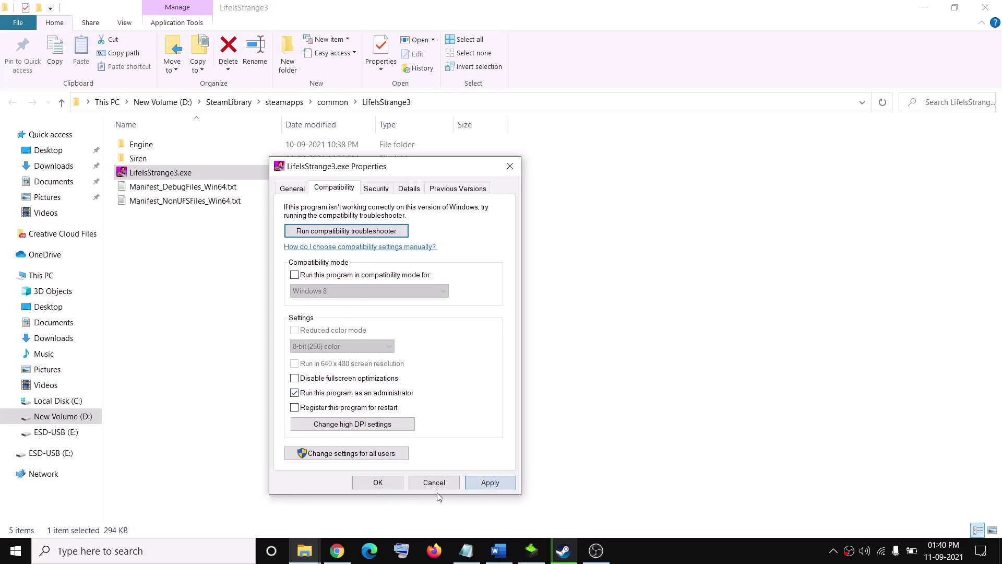
pyautogui.click(379, 485)
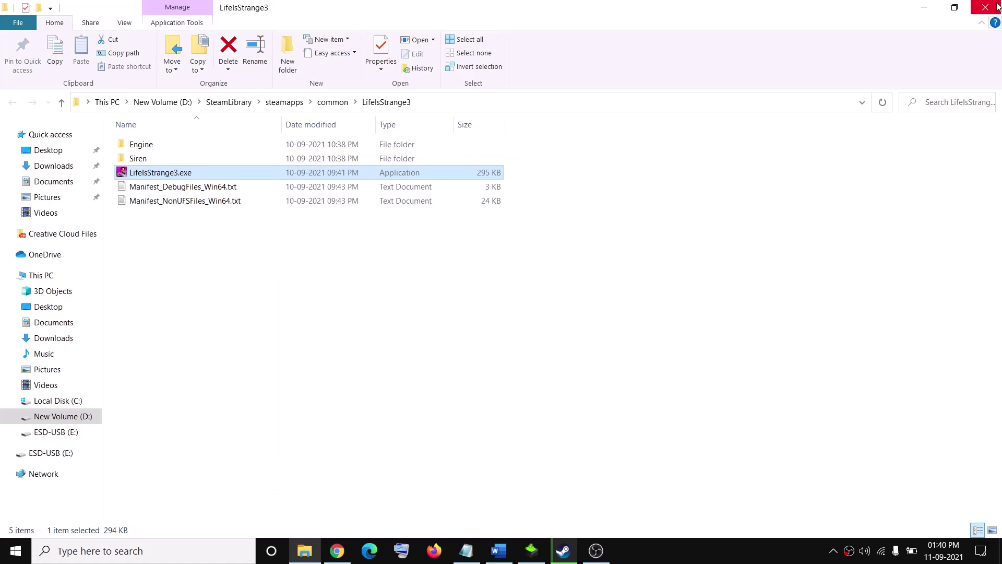
pyautogui.click(997, 6)
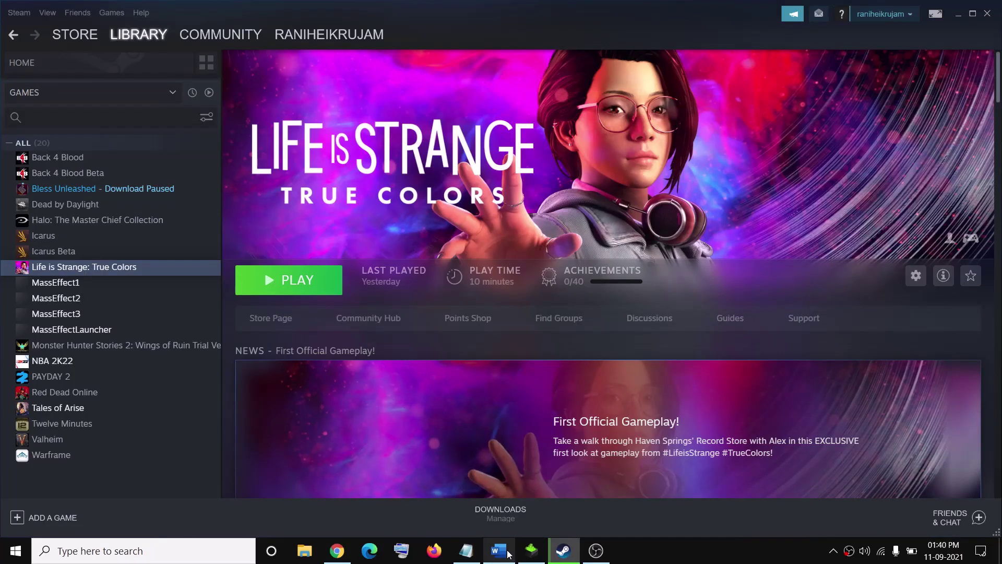
pyautogui.moveTo(337, 551)
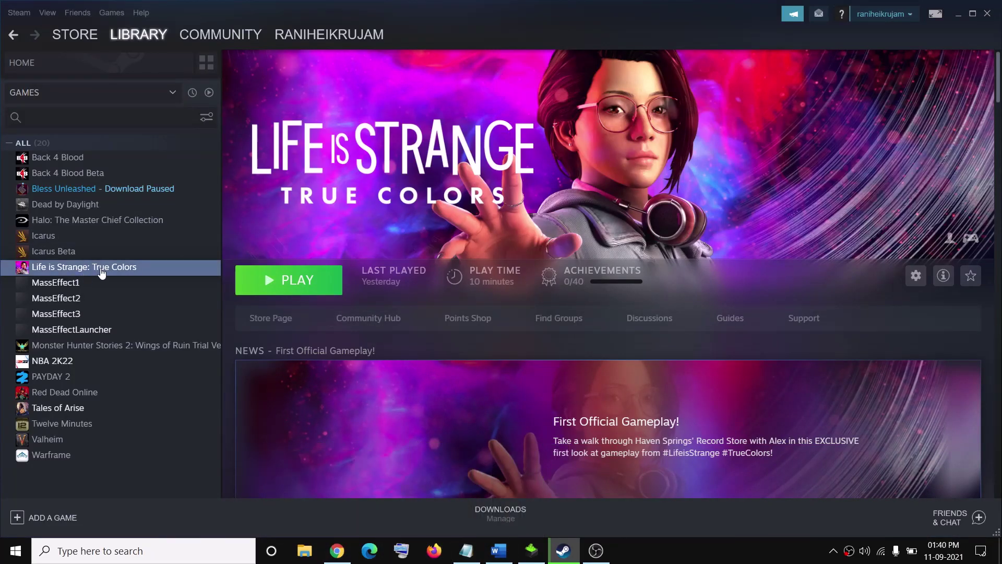
pyautogui.click(498, 550)
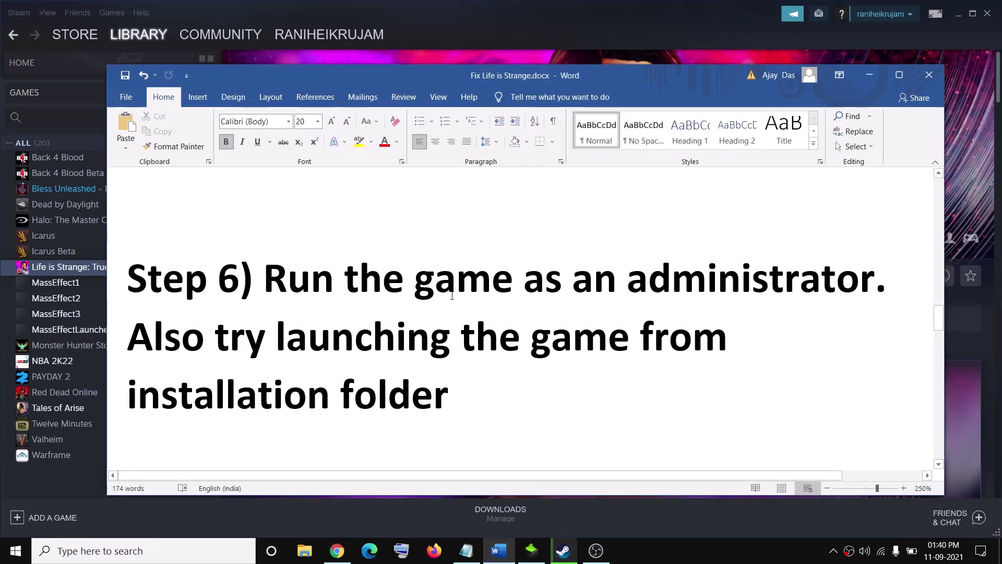
pyautogui.click(869, 75)
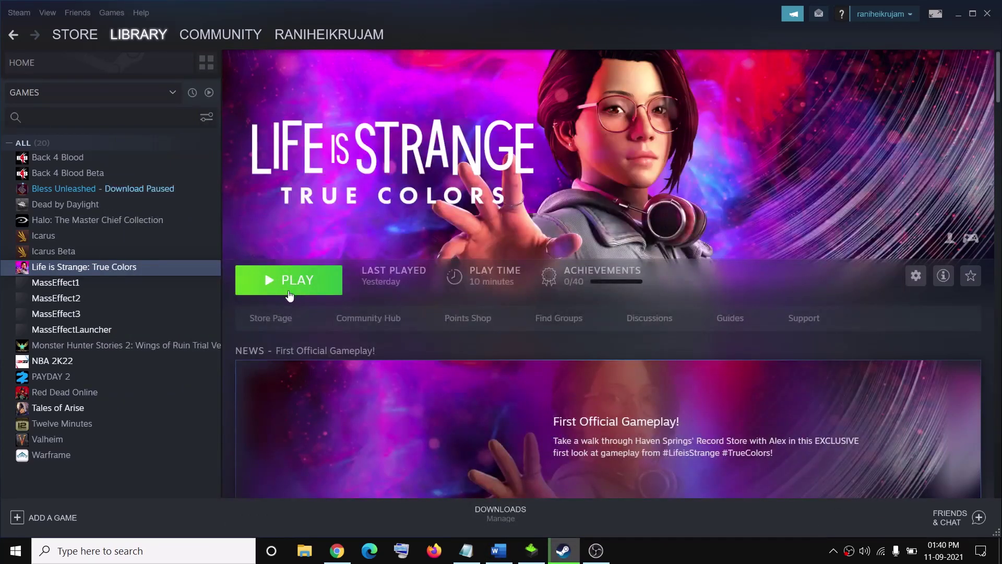
pyautogui.rightClick(70, 269)
pyautogui.moveTo(110, 336)
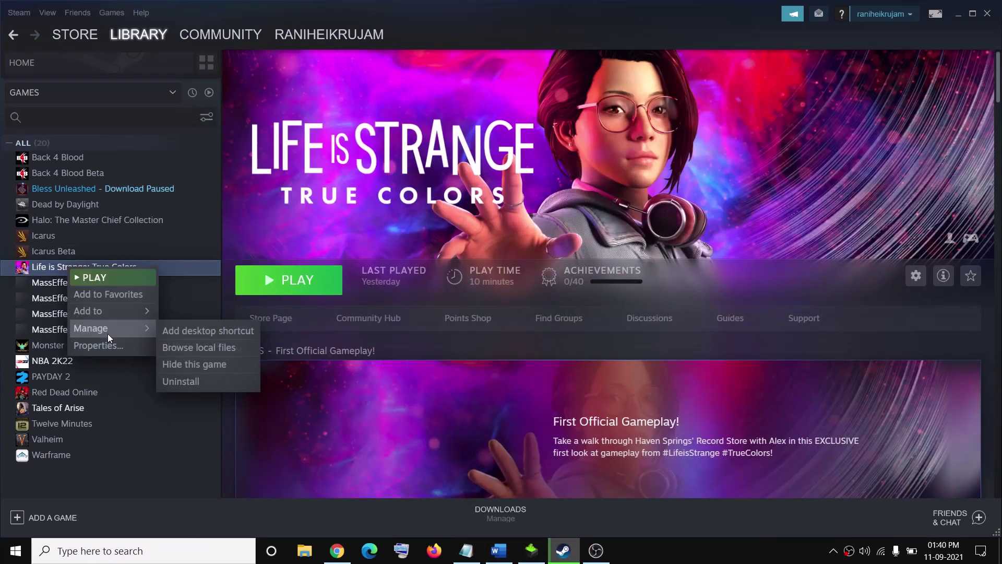
pyautogui.click(197, 347)
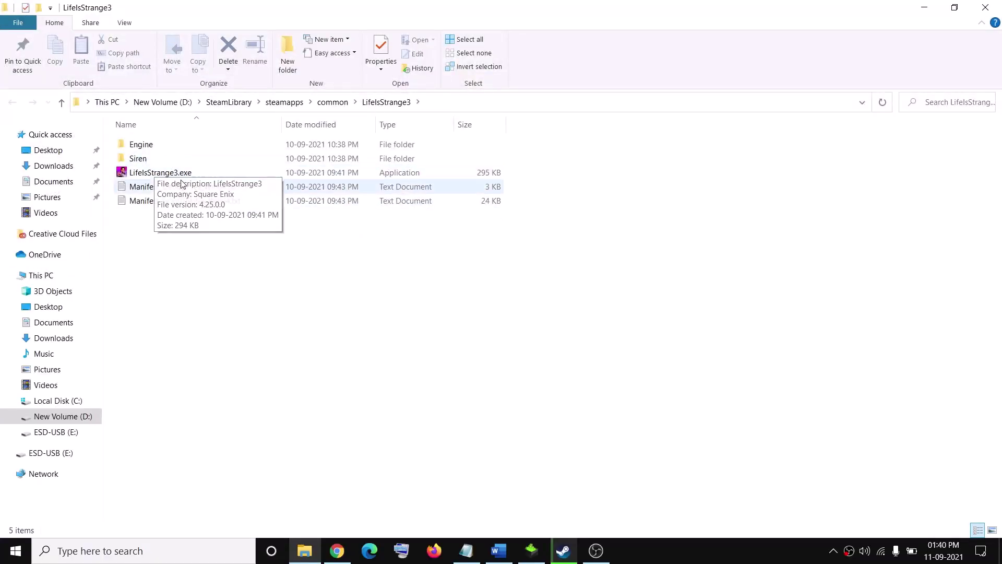
pyautogui.click(986, 7)
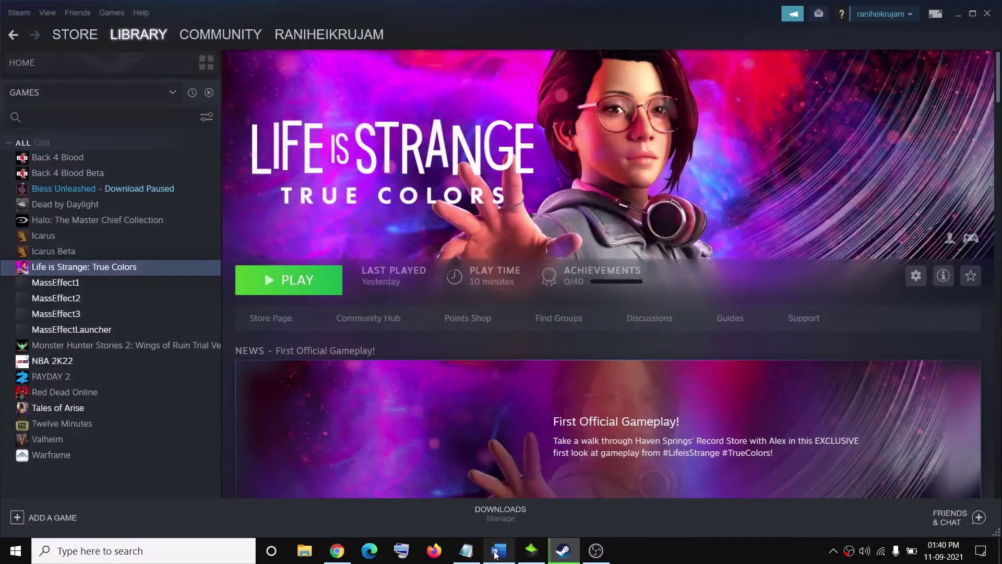
# In the Word guide, highlight Step 7's heading and the words 'game exe' and 'Windows Security'.
pyautogui.click(497, 550)
pyautogui.scroll(-5, 438, 328)
pyautogui.moveTo(275, 294); pyautogui.dragTo(295, 380)
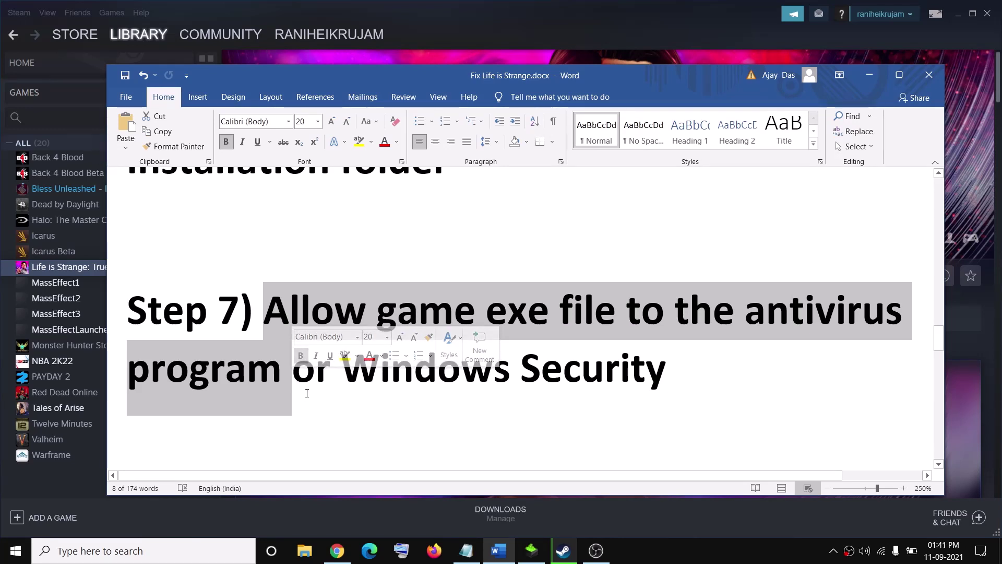
pyautogui.click(271, 338)
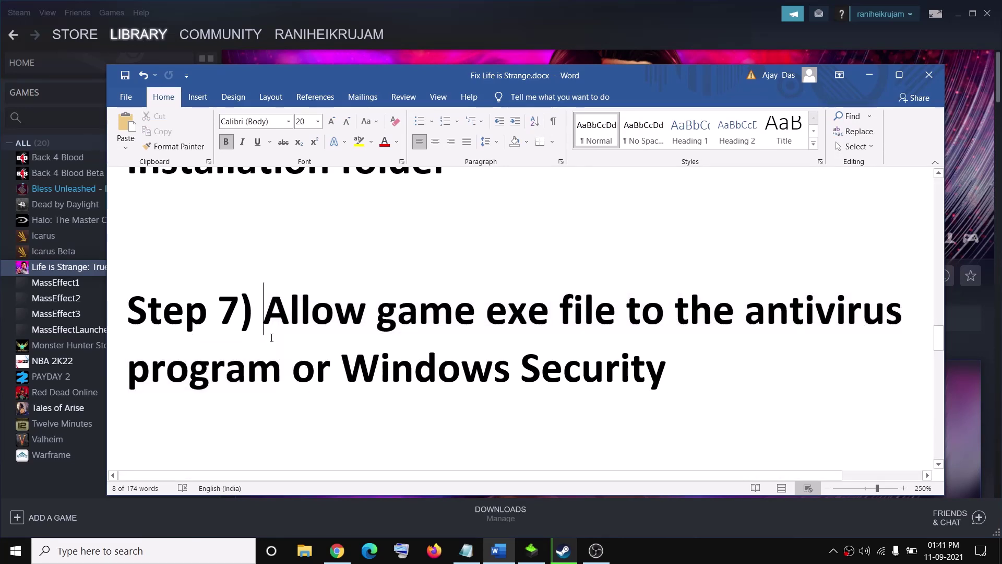
pyautogui.moveTo(265, 309); pyautogui.dragTo(282, 372)
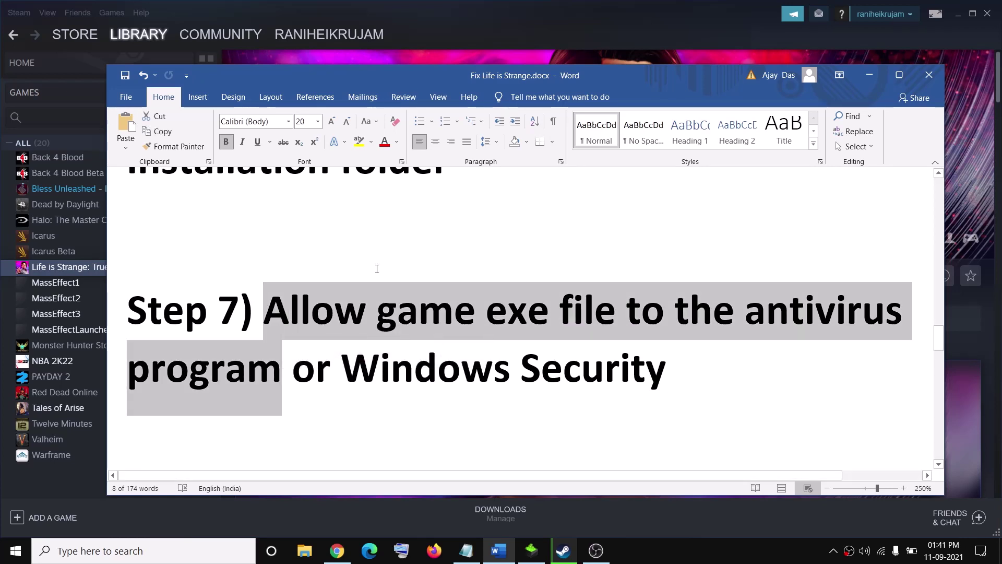
pyautogui.moveTo(378, 329); pyautogui.dragTo(559, 329)
pyautogui.moveTo(342, 372); pyautogui.dragTo(666, 372)
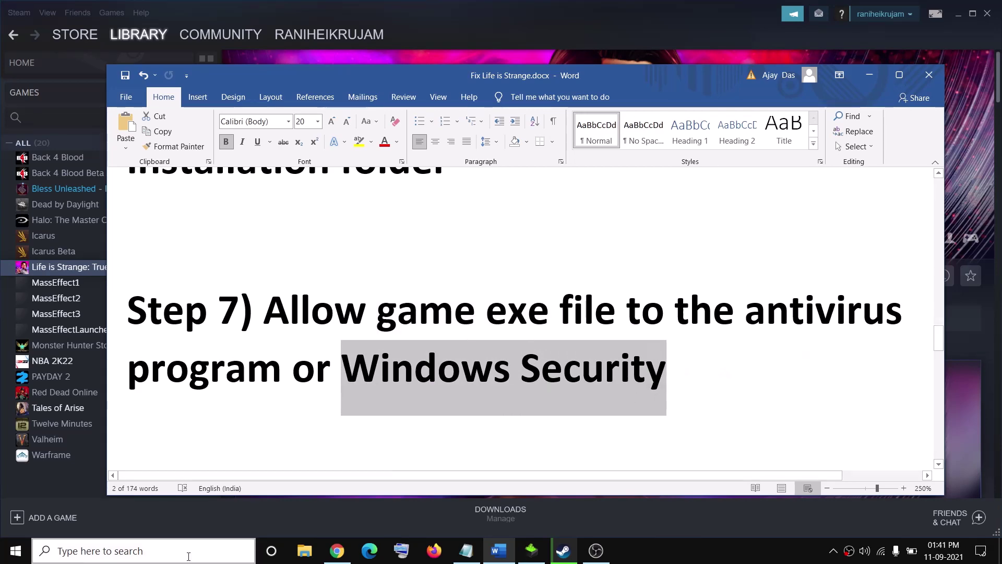
# Go from Settings through Update & Security and Windows Security to Virus & threat protection.
pyautogui.click(14, 549)
pyautogui.moveTo(17, 491)
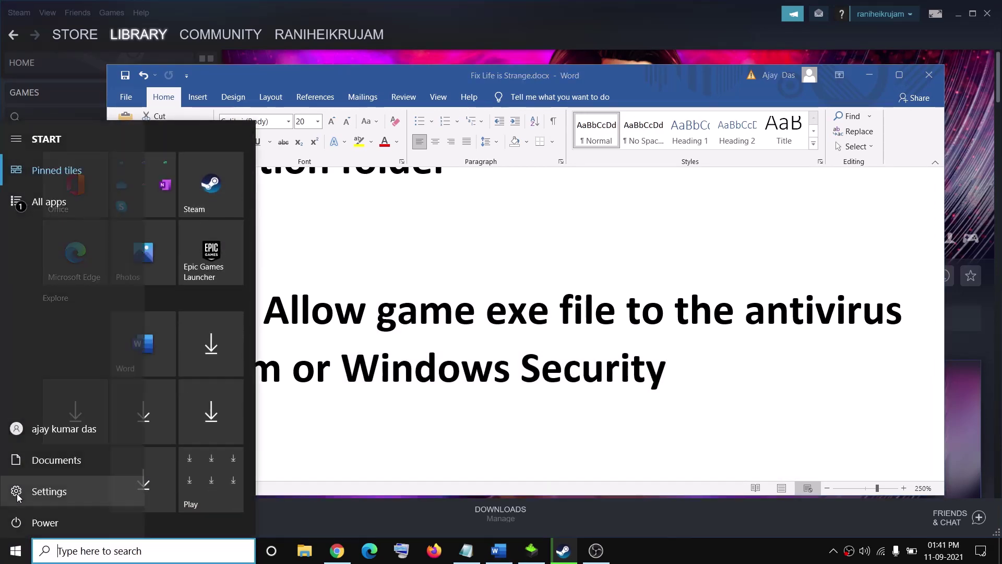
pyautogui.click(50, 491)
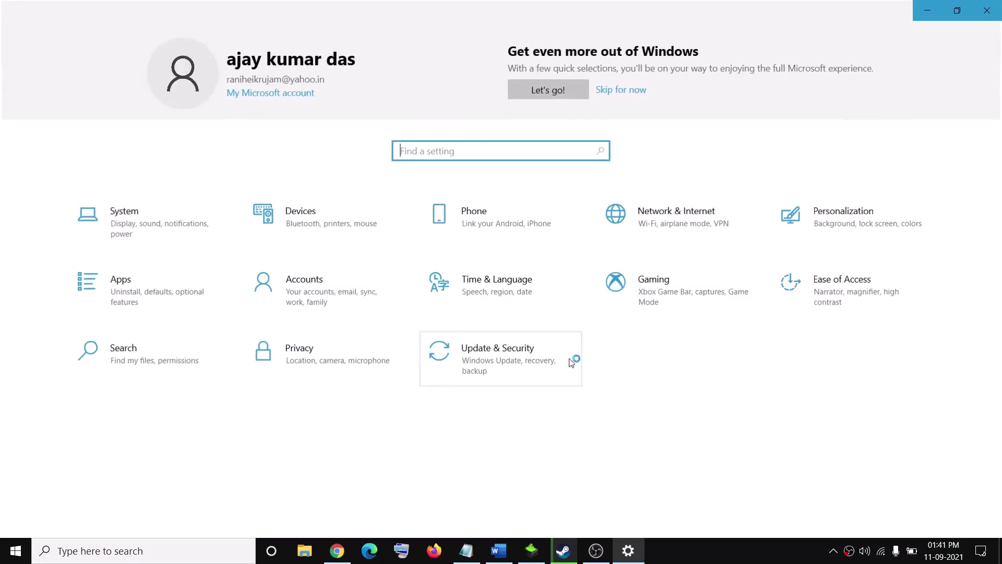
pyautogui.click(482, 370)
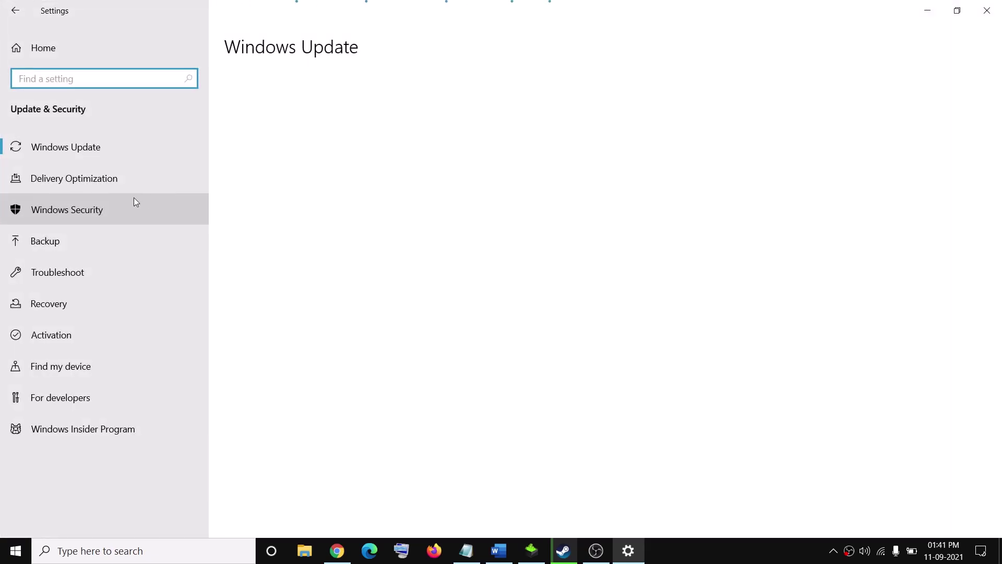
pyautogui.click(68, 210)
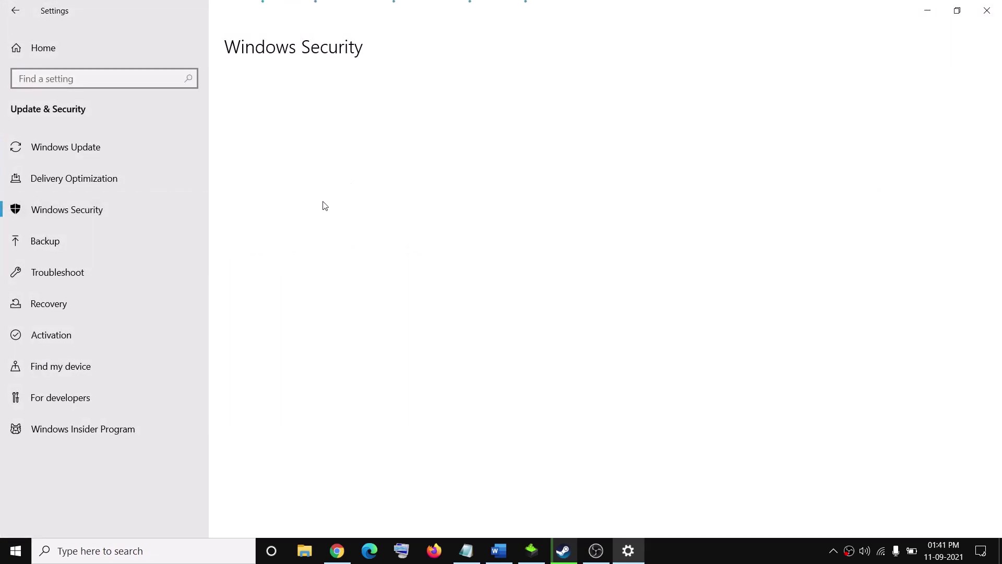
pyautogui.click(267, 191)
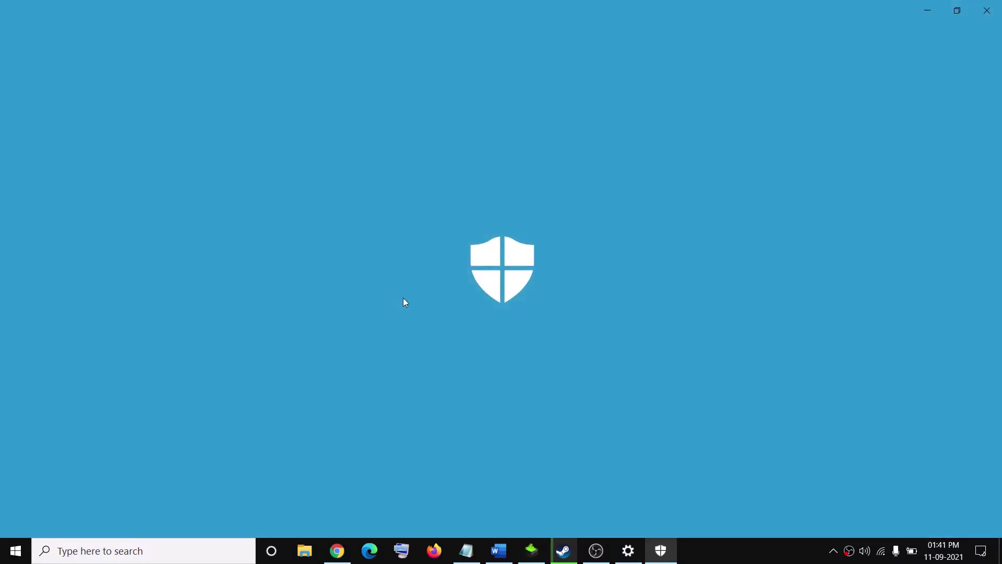
pyautogui.scroll(-2, 388, 405)
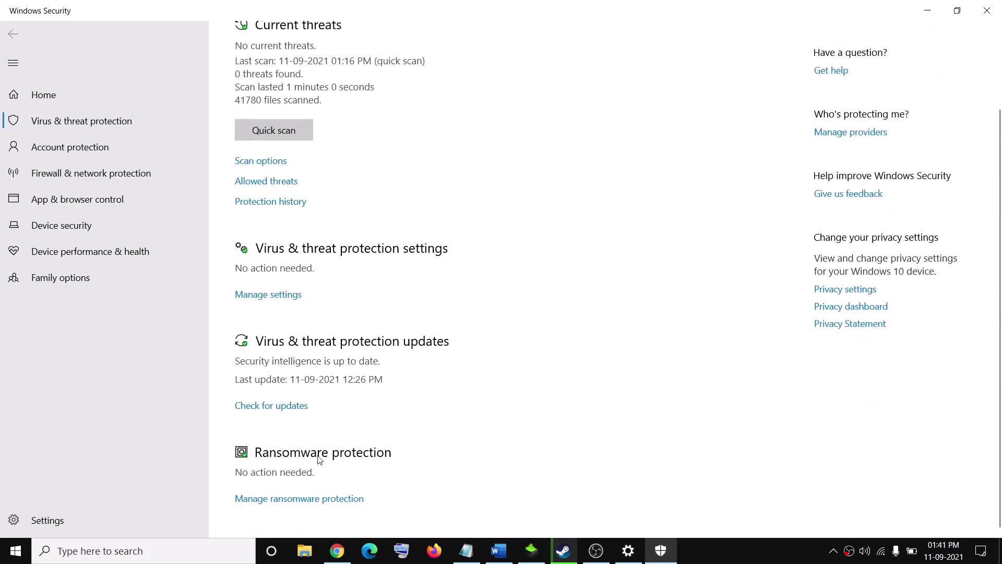
# Open Ransomware protection's list of apps allowed through Controlled folder access, approving the admin prompt.
pyautogui.click(335, 501)
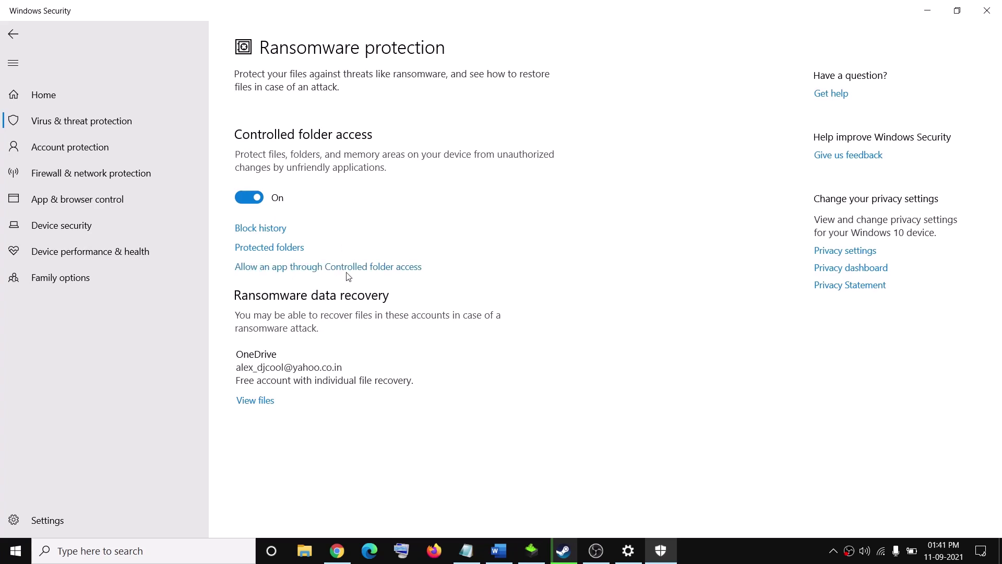
pyautogui.click(381, 272)
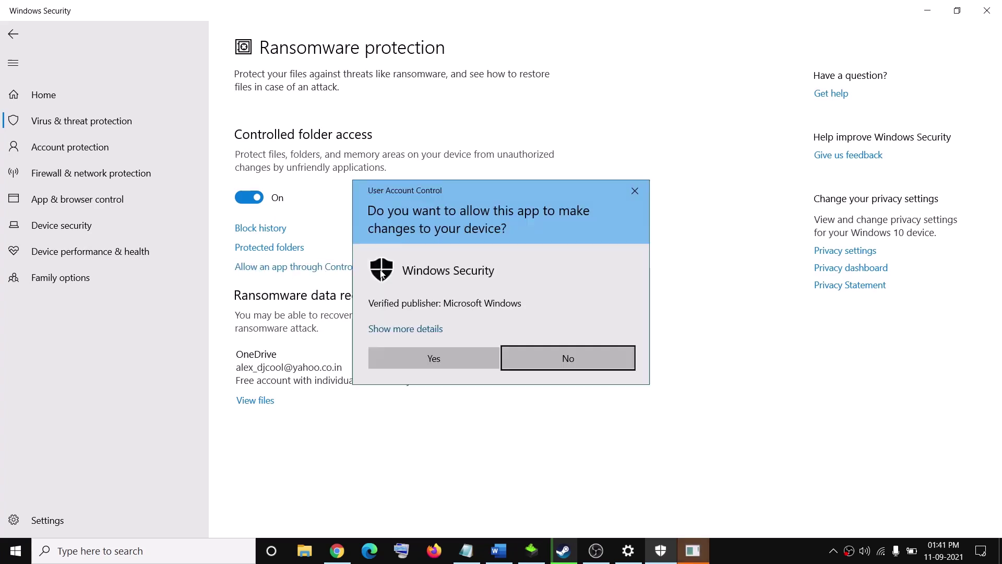
pyautogui.click(424, 373)
pyautogui.scroll(-2, 408, 294)
pyautogui.scroll(2, 407, 294)
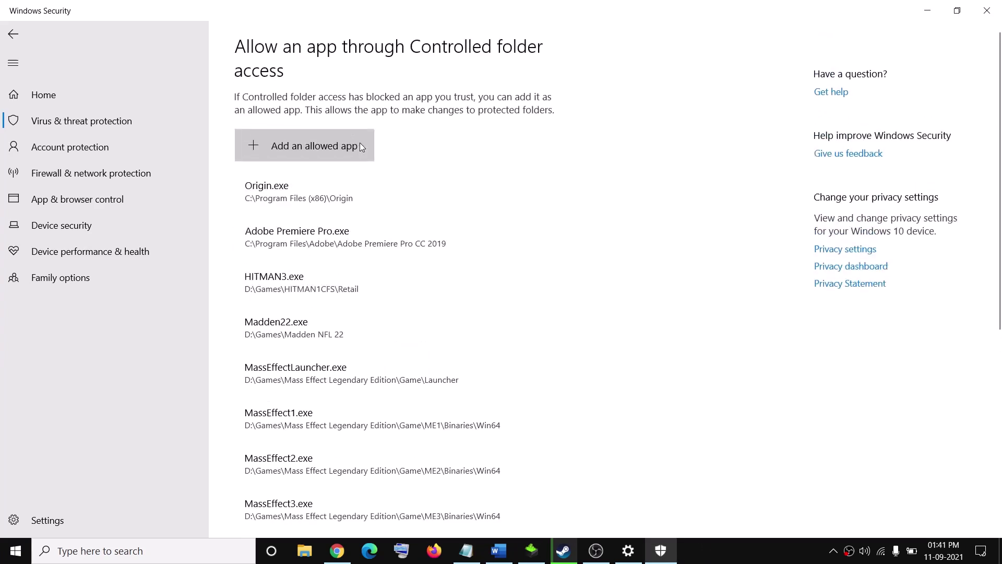
# Add LifeIsStrange3.exe from the game folder as an allowed app.
pyautogui.click(323, 155)
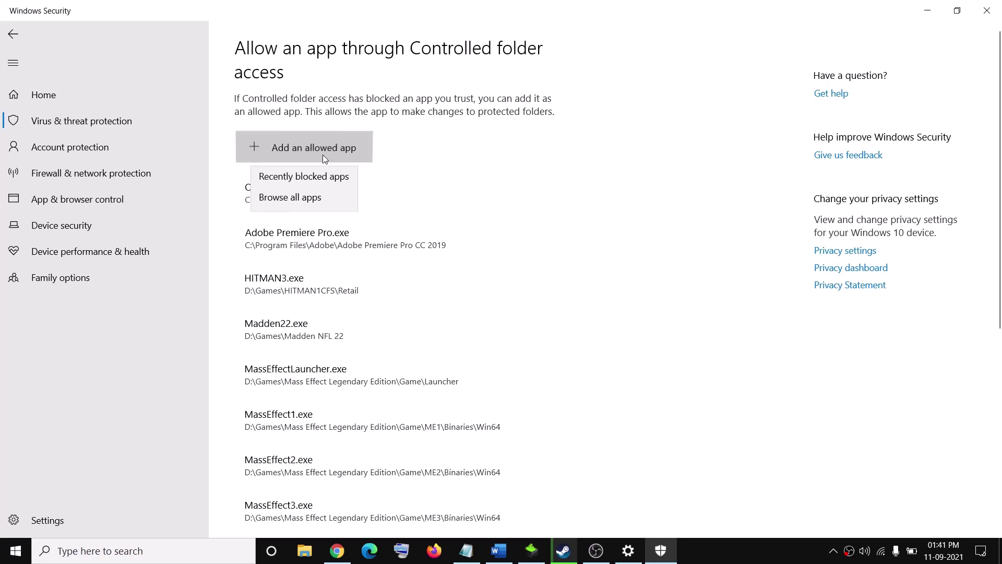
pyautogui.click(293, 202)
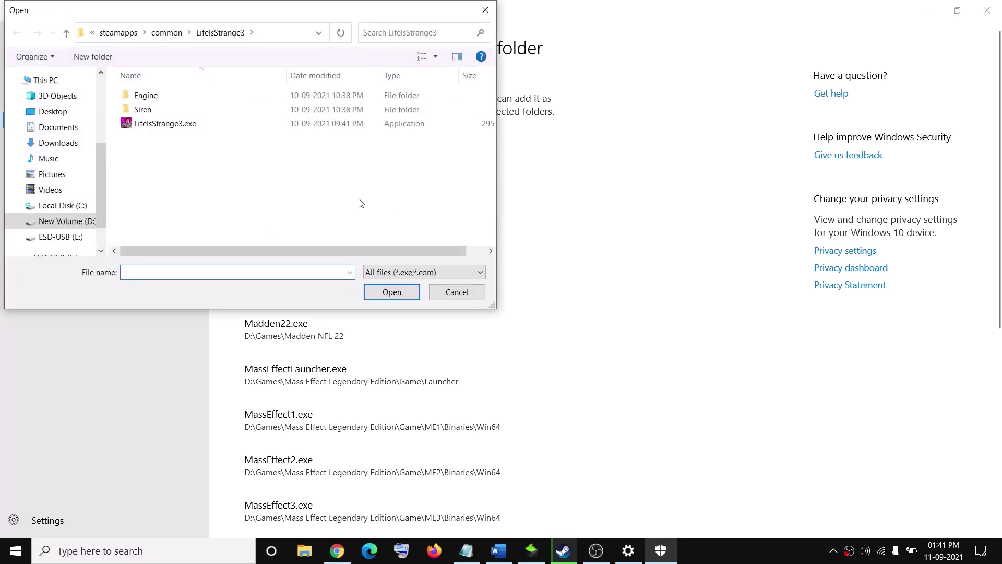
pyautogui.click(156, 124)
pyautogui.click(391, 293)
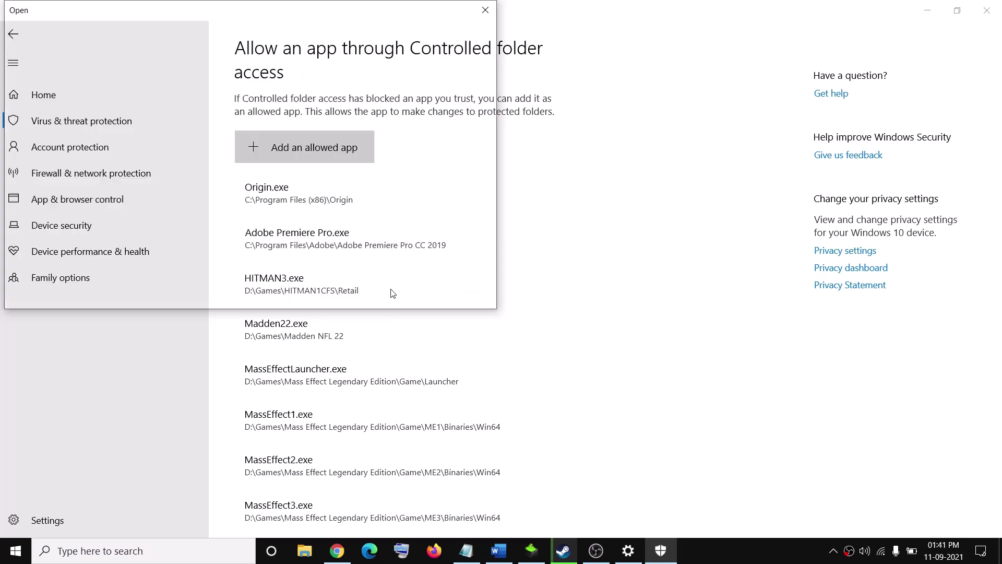
# Add Siren\Binaries\Win64\Siren-Win64-Shipping.exe as another allowed app.
pyautogui.click(305, 151)
pyautogui.click(293, 202)
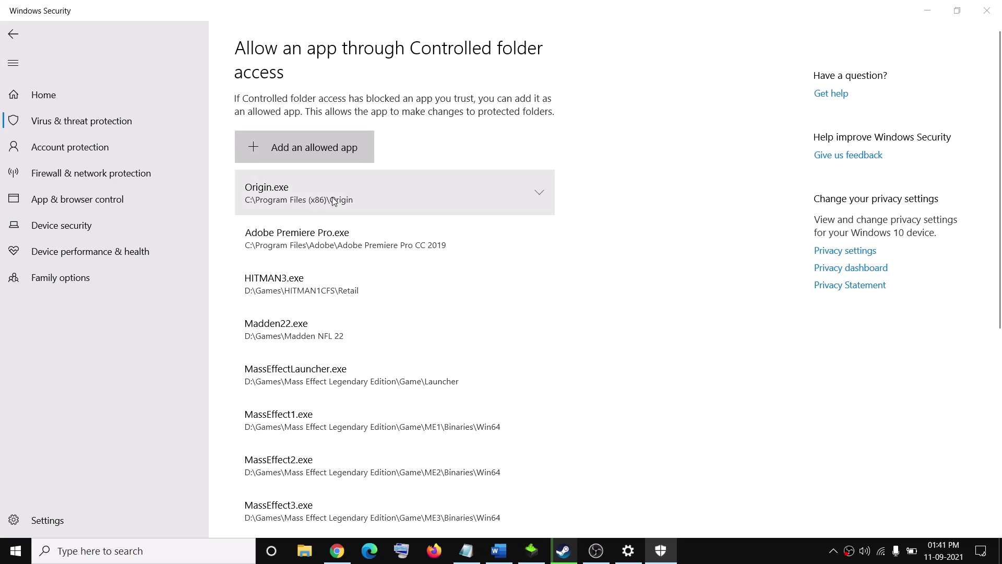
pyautogui.doubleClick(145, 112)
pyautogui.doubleClick(151, 96)
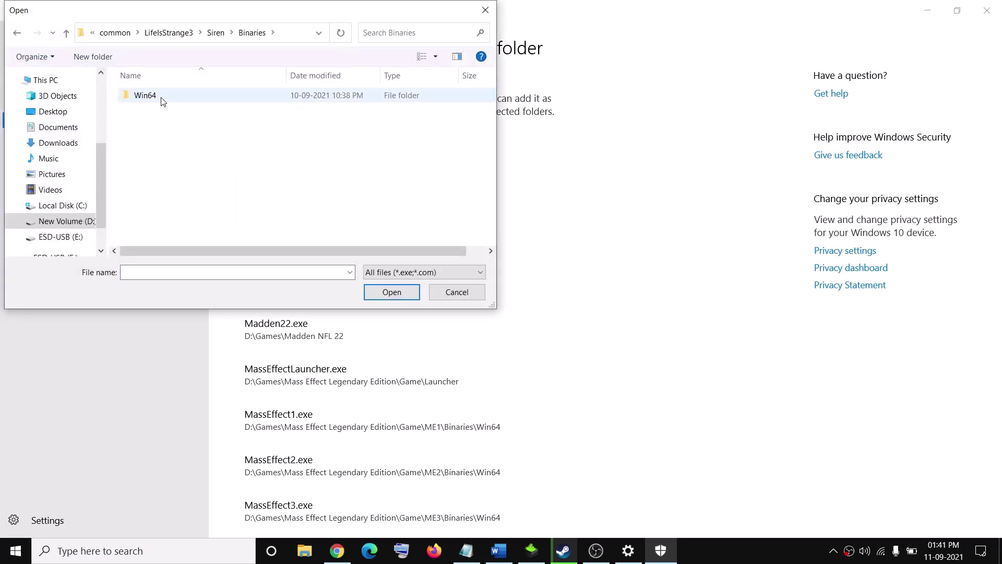
pyautogui.doubleClick(157, 97)
pyautogui.click(182, 100)
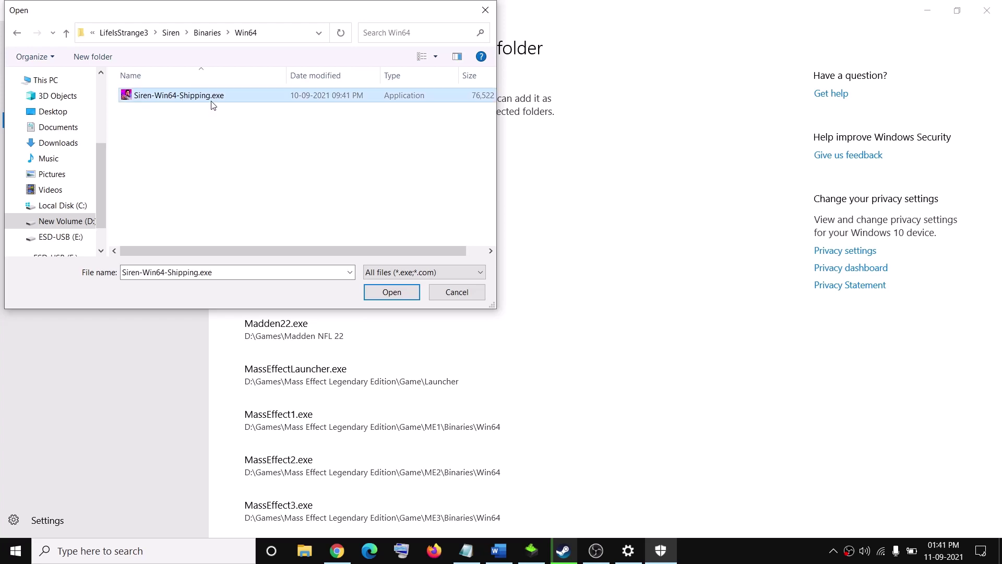
pyautogui.click(393, 296)
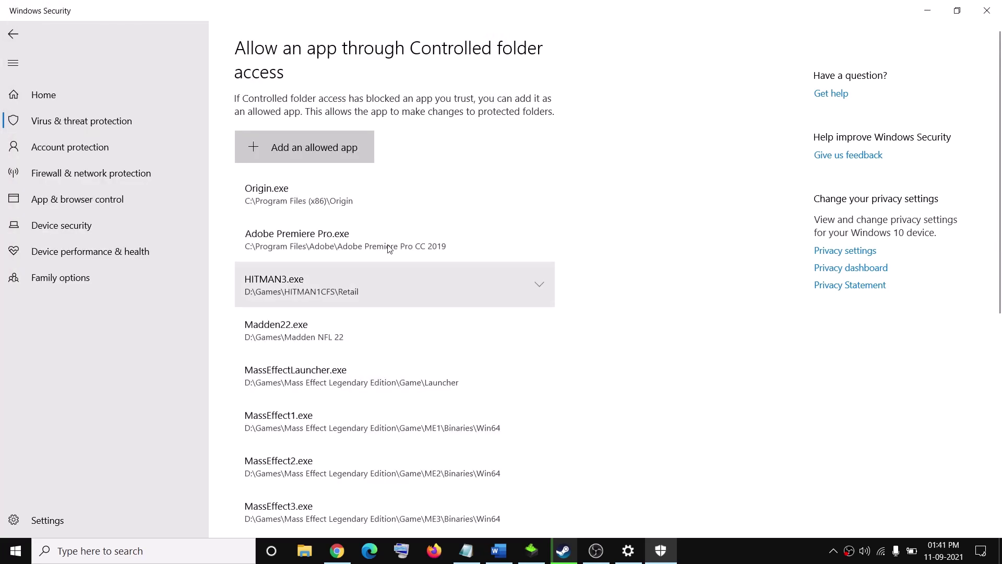
# Close Windows Security and return to the Word guide at Step 8.
pyautogui.click(988, 15)
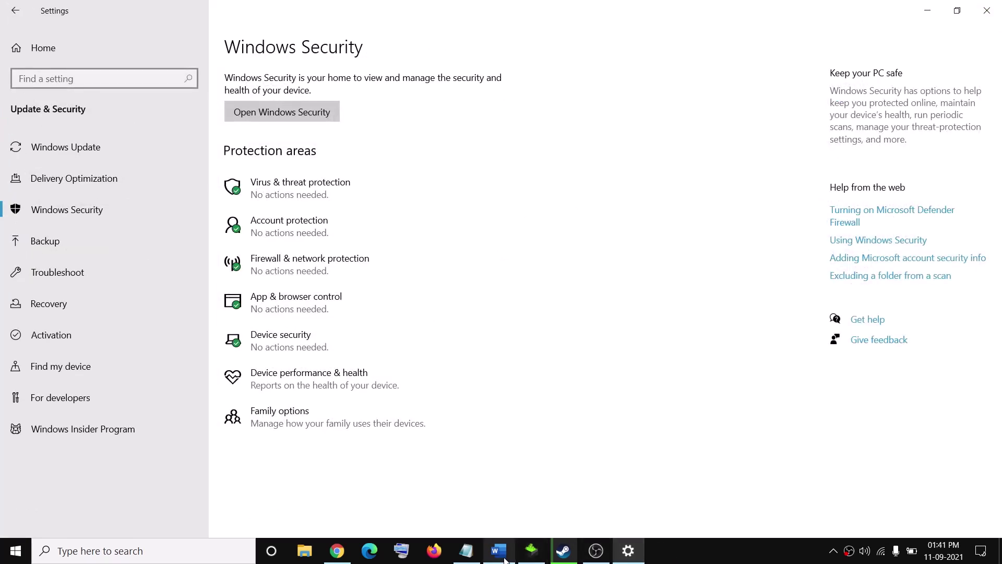
pyautogui.click(500, 554)
pyautogui.scroll(-5, 404, 355)
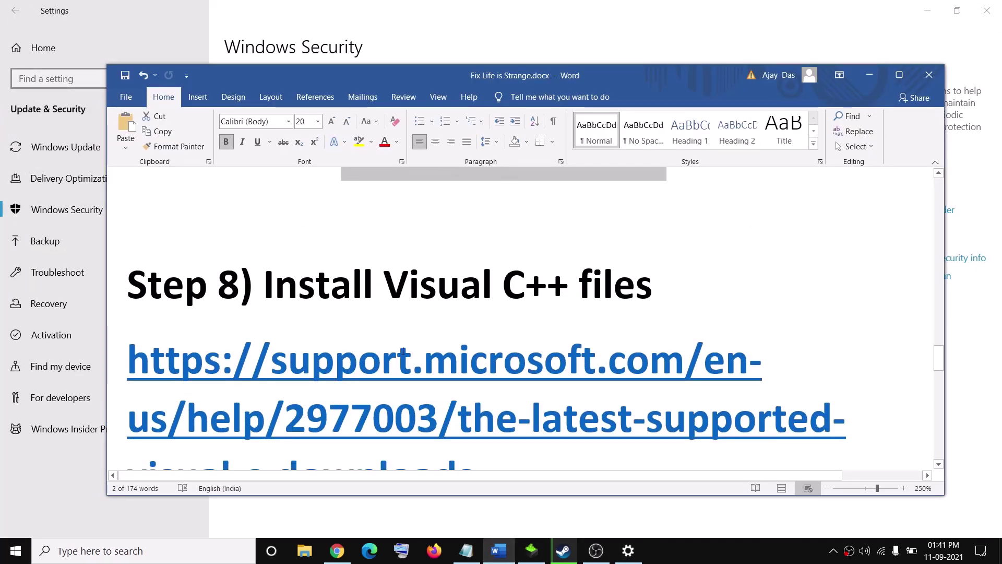
# Select Step 8's download address, then find Chrome's Visual Studio 2015, 2017, 2019 x64 download.
pyautogui.scroll(-1, 403, 350)
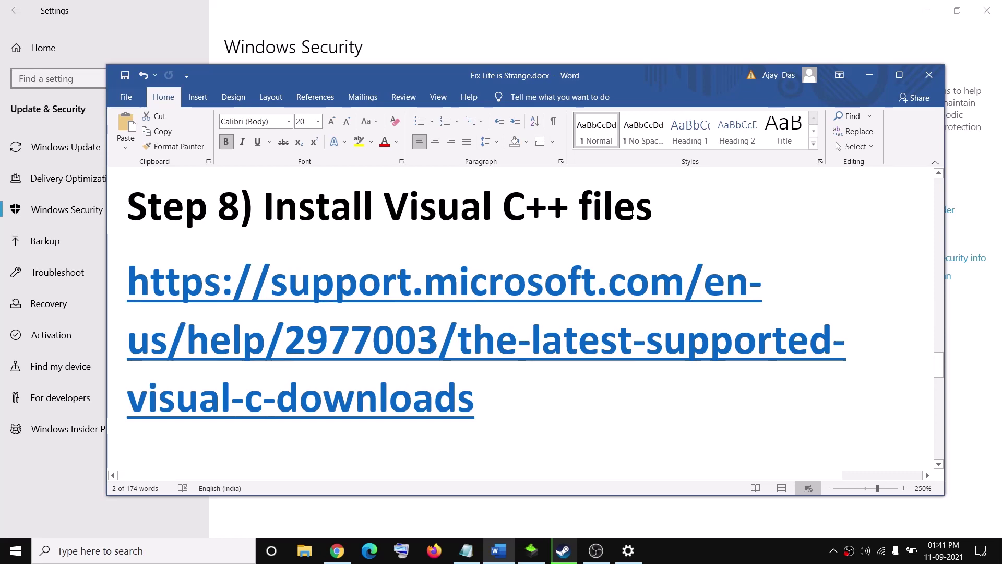
pyautogui.moveTo(486, 428); pyautogui.dragTo(127, 282)
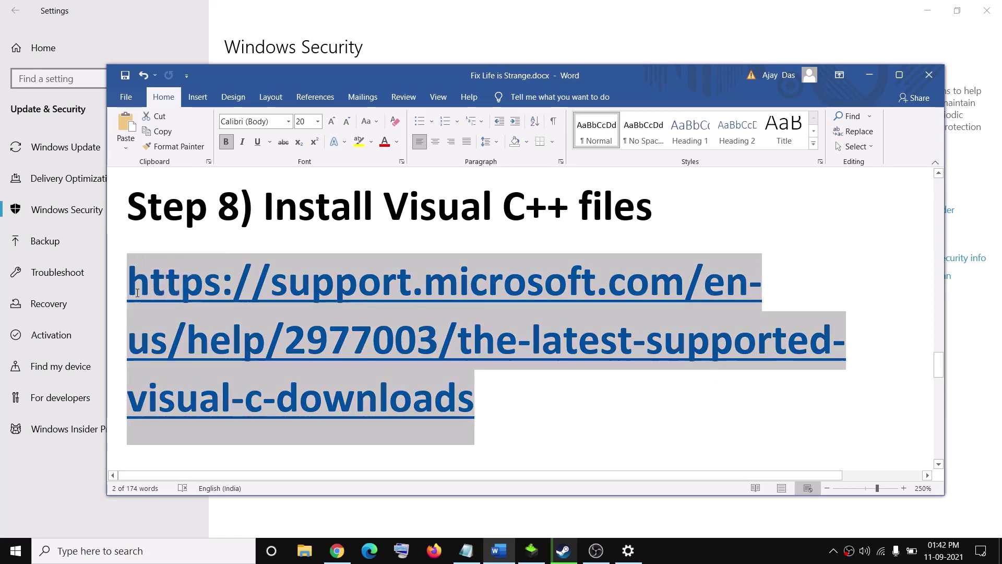
pyautogui.click(337, 551)
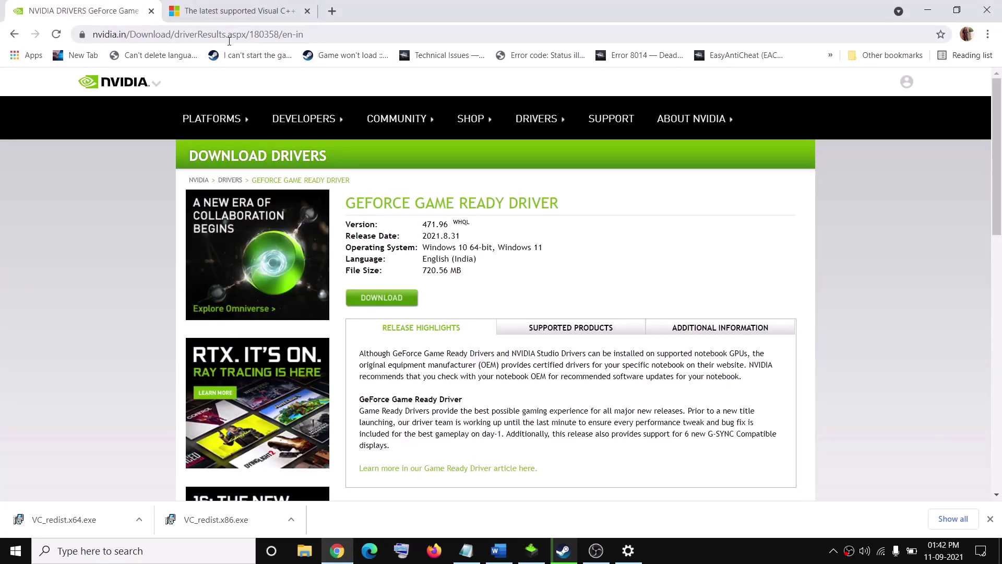
pyautogui.click(219, 8)
pyautogui.scroll(5, 345, 370)
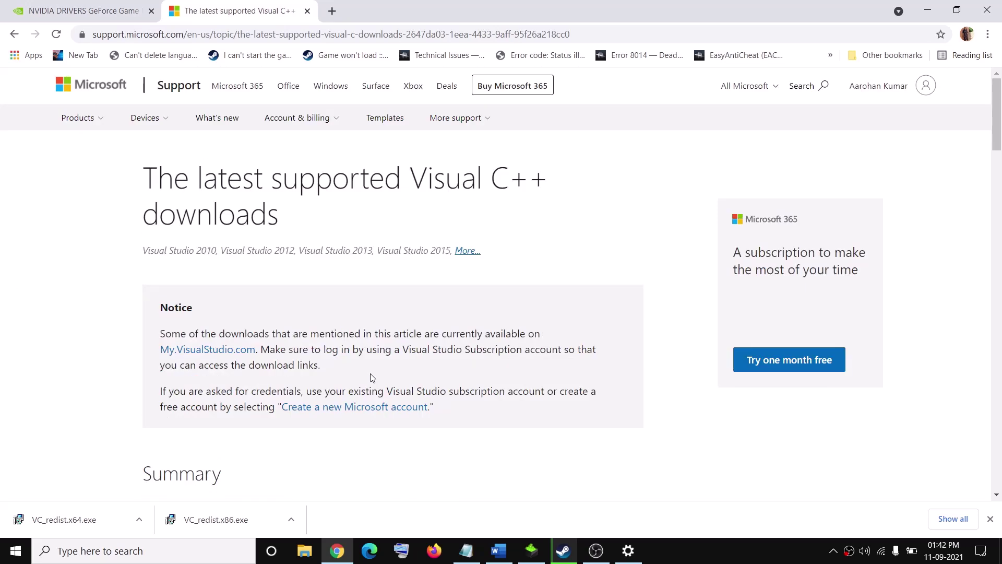
pyautogui.scroll(-4, 315, 341)
pyautogui.moveTo(155, 372); pyautogui.dragTo(437, 365)
pyautogui.scroll(-3, 422, 363)
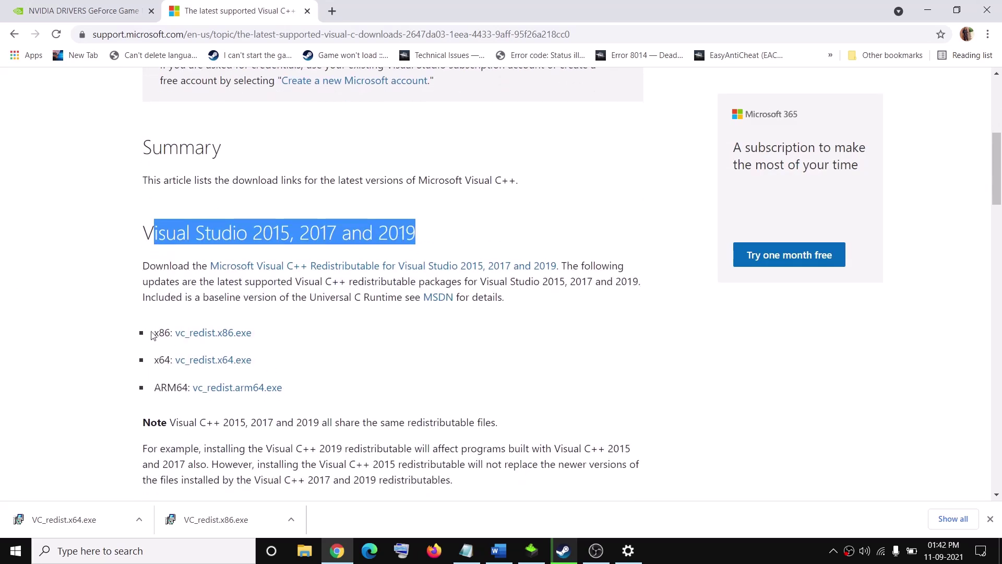
pyautogui.moveTo(156, 332); pyautogui.dragTo(170, 333)
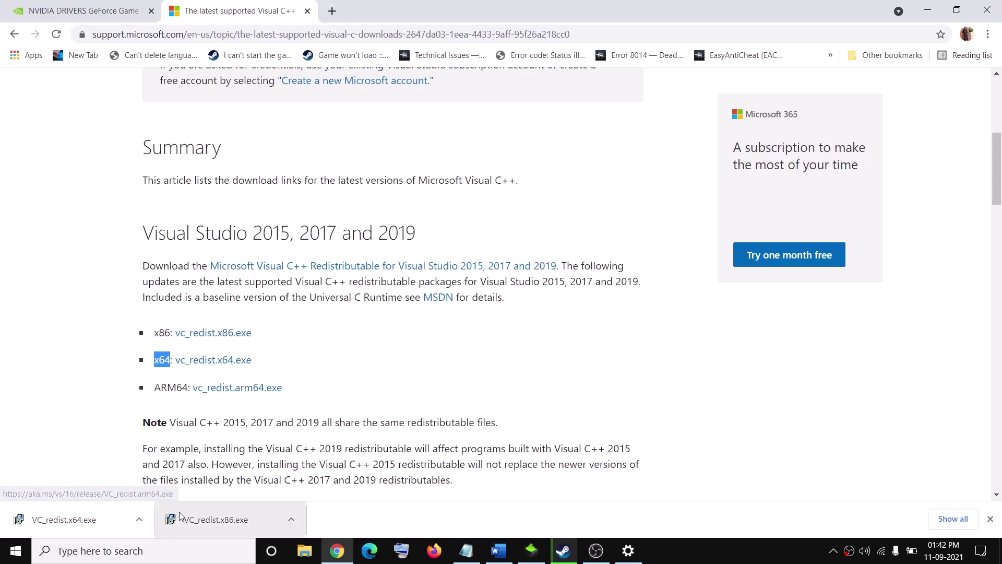
# Run and repair the x86 and x64 Visual C++ 2015-2019 redistributables, approving each admin prompt.
pyautogui.click(219, 520)
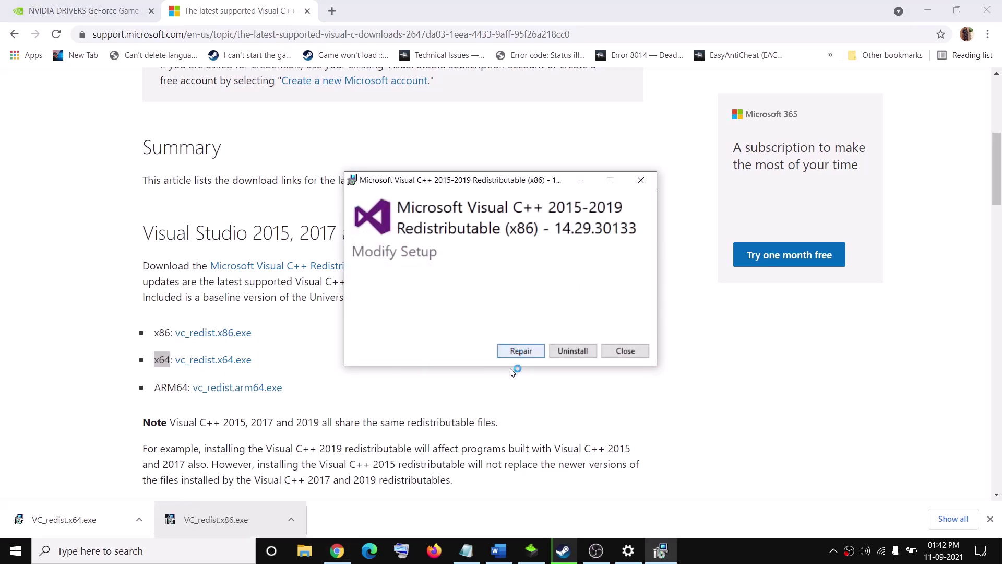
pyautogui.click(521, 350)
pyautogui.click(464, 355)
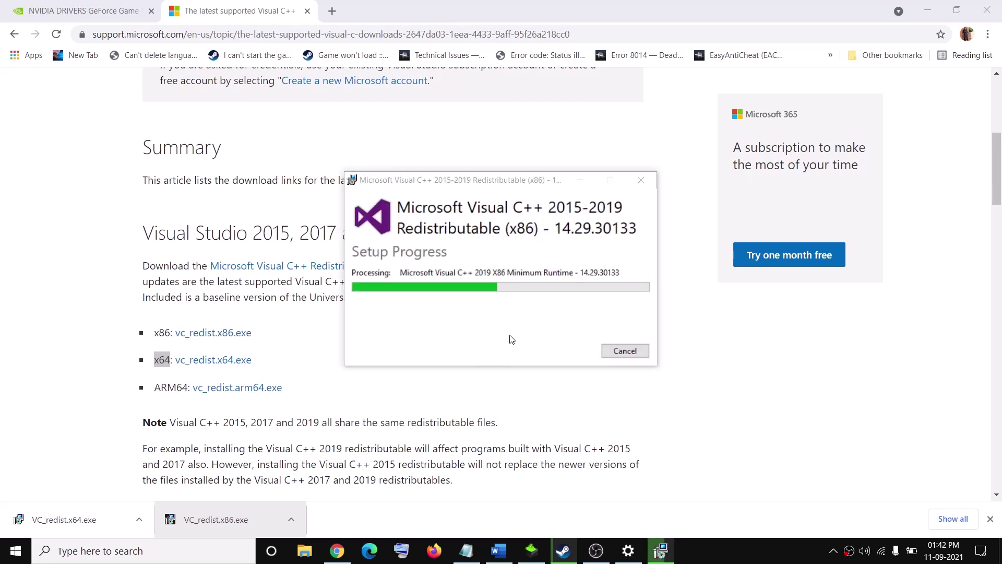
pyautogui.click(79, 519)
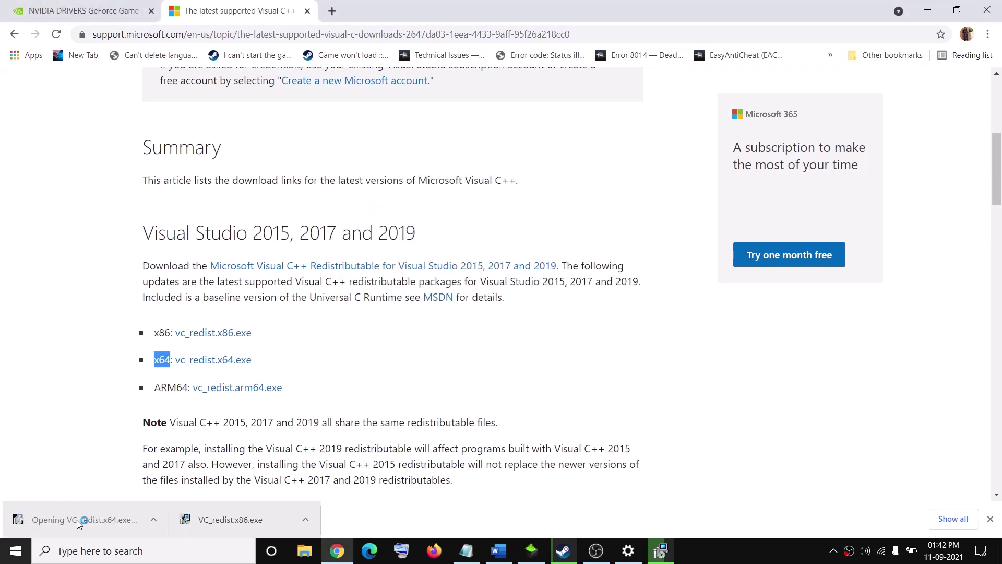
pyautogui.click(514, 353)
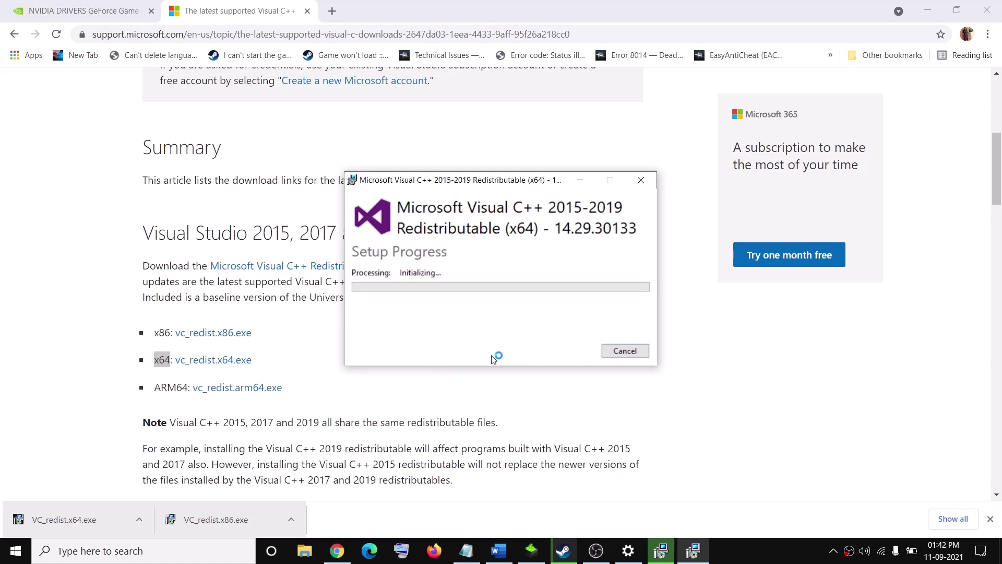
pyautogui.click(466, 359)
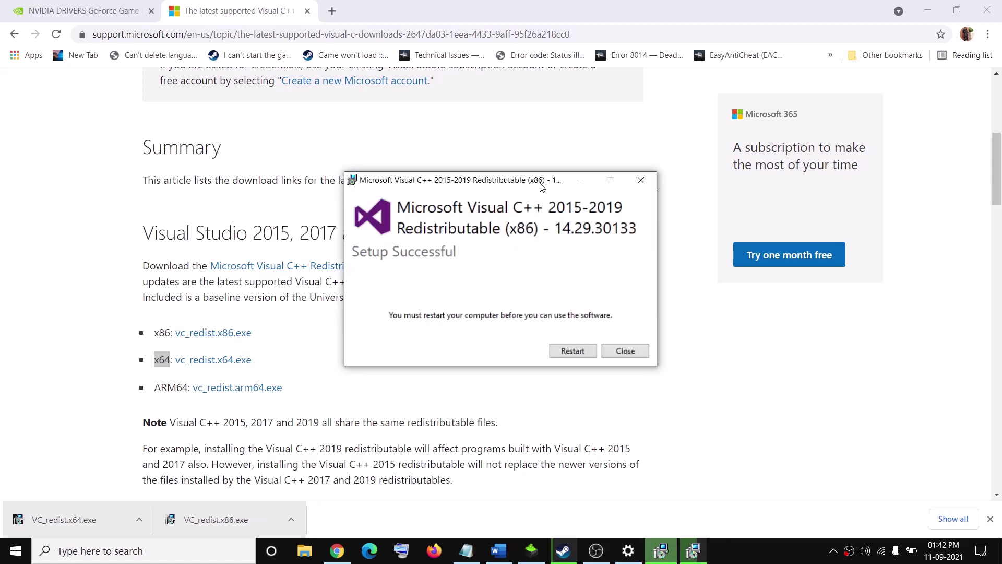
# Close both Setup Successful windows for the x64 and x86 redistributables.
pyautogui.moveTo(543, 187); pyautogui.dragTo(377, 182)
pyautogui.moveTo(526, 185); pyautogui.dragTo(621, 197)
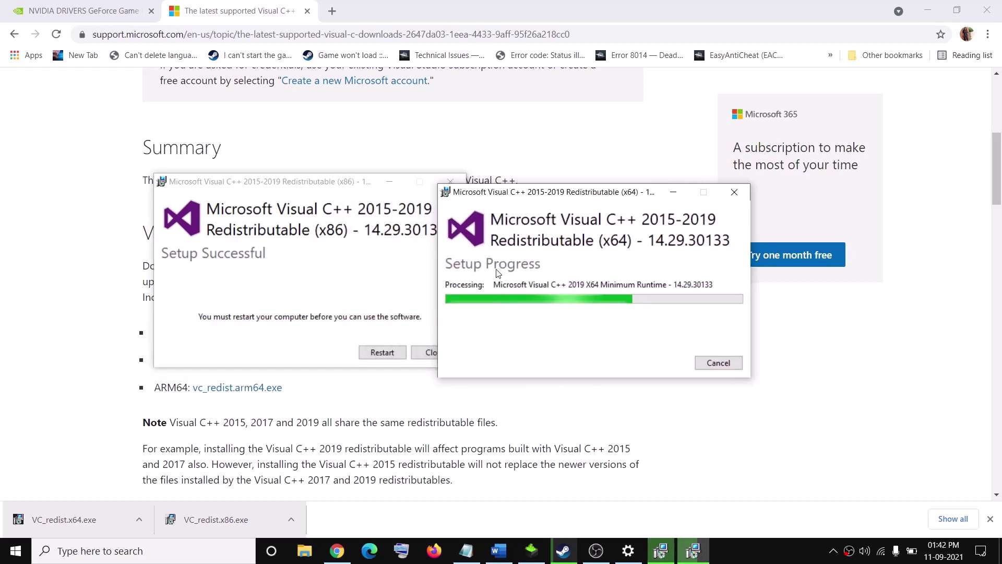
pyautogui.moveTo(524, 192); pyautogui.dragTo(549, 192)
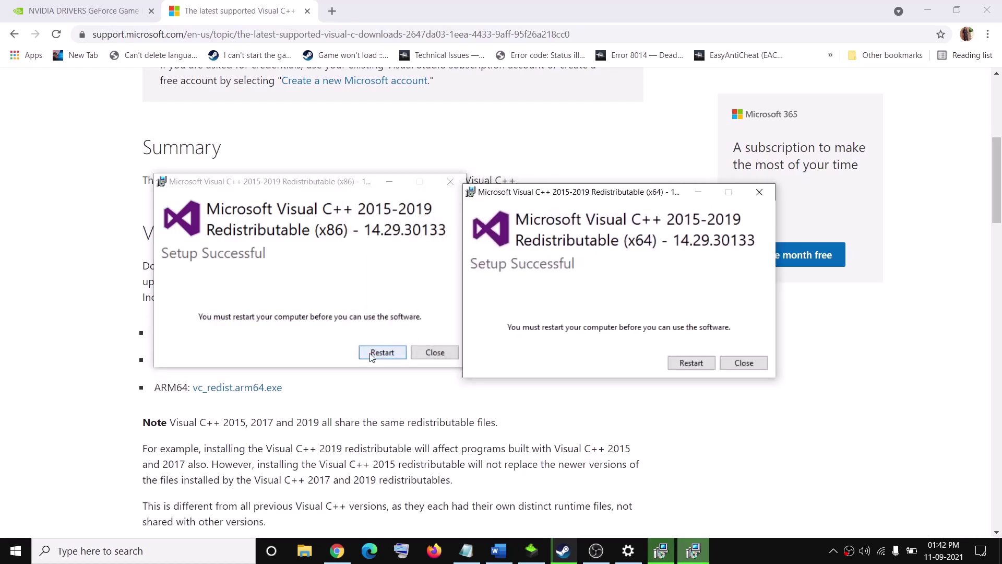
pyautogui.click(744, 363)
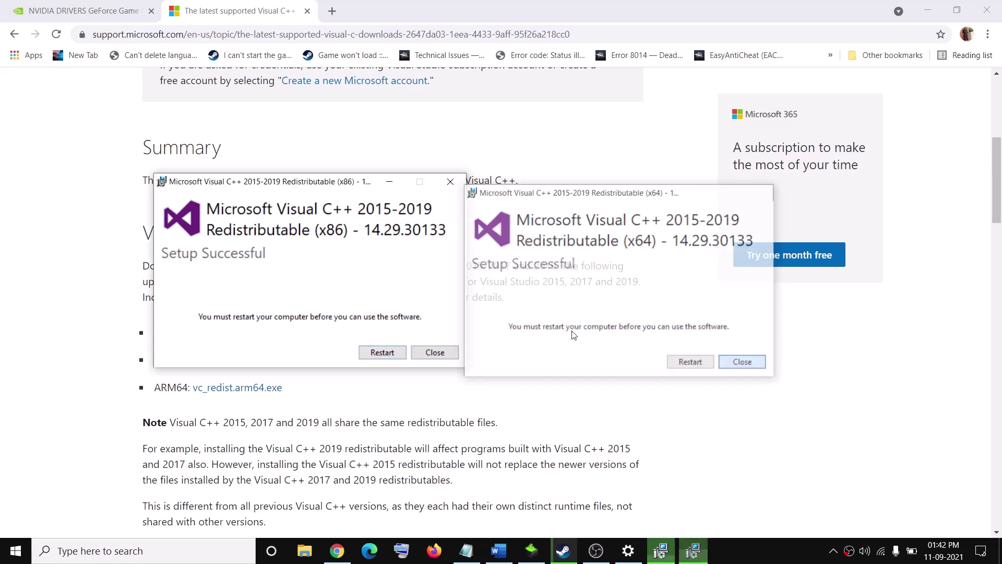
pyautogui.click(435, 351)
pyautogui.click(14, 553)
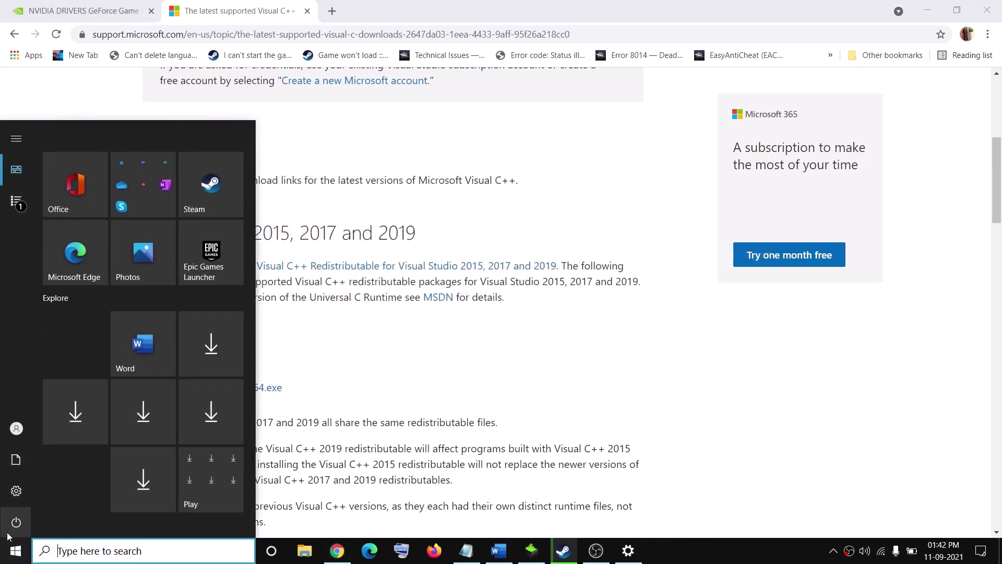
# Dismiss the Start menu and highlight 'Disable overlay' in the Word guide's Step 9.
pyautogui.click(16, 522)
pyautogui.click(640, 360)
pyautogui.click(637, 345)
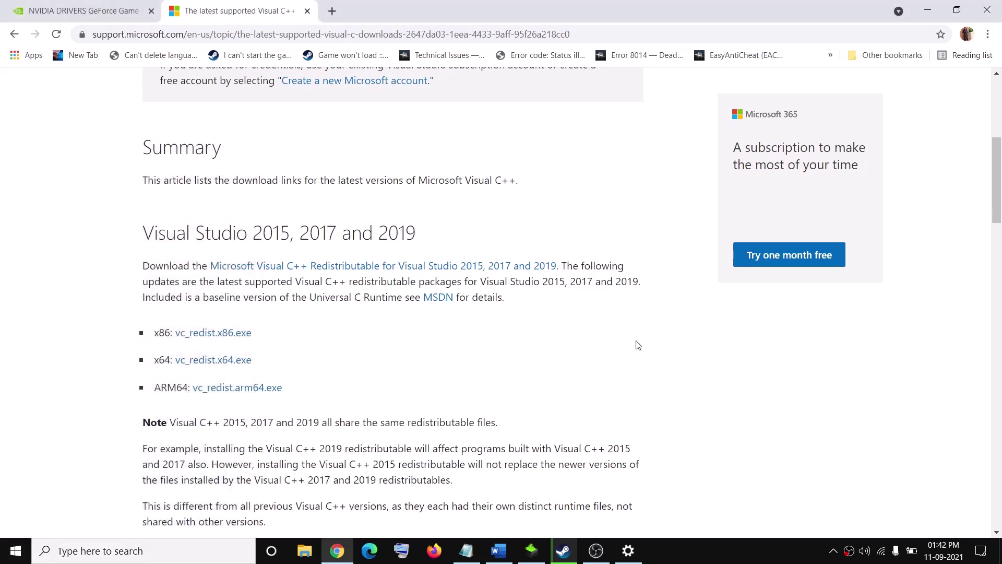
pyautogui.click(498, 551)
pyautogui.scroll(-5, 393, 346)
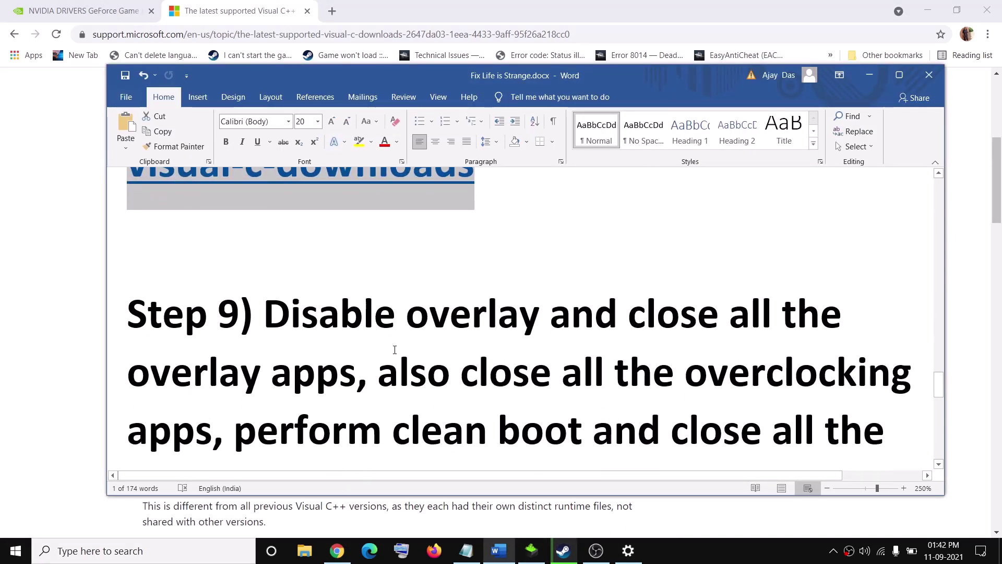
pyautogui.scroll(-2, 395, 344)
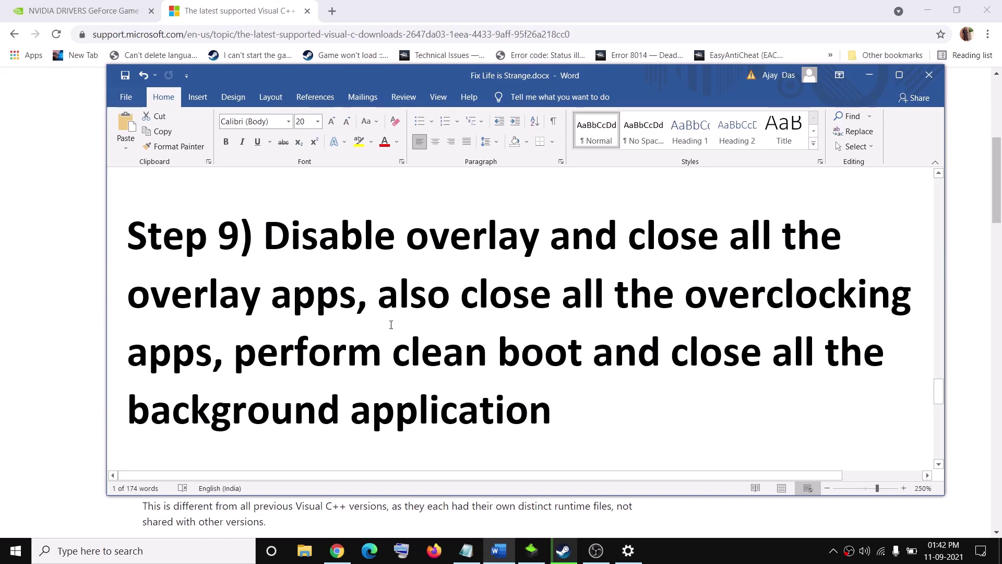
pyautogui.moveTo(264, 236); pyautogui.dragTo(548, 238)
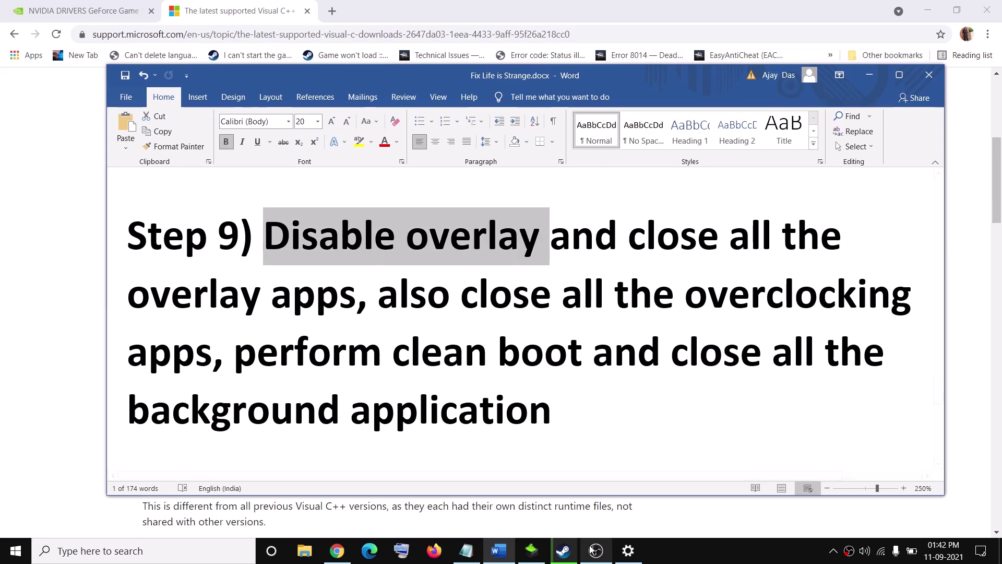
# Disable 'Enable the Steam Overlay while in-game' in Life is Strange: True Colors' properties.
pyautogui.click(563, 550)
pyautogui.rightClick(96, 267)
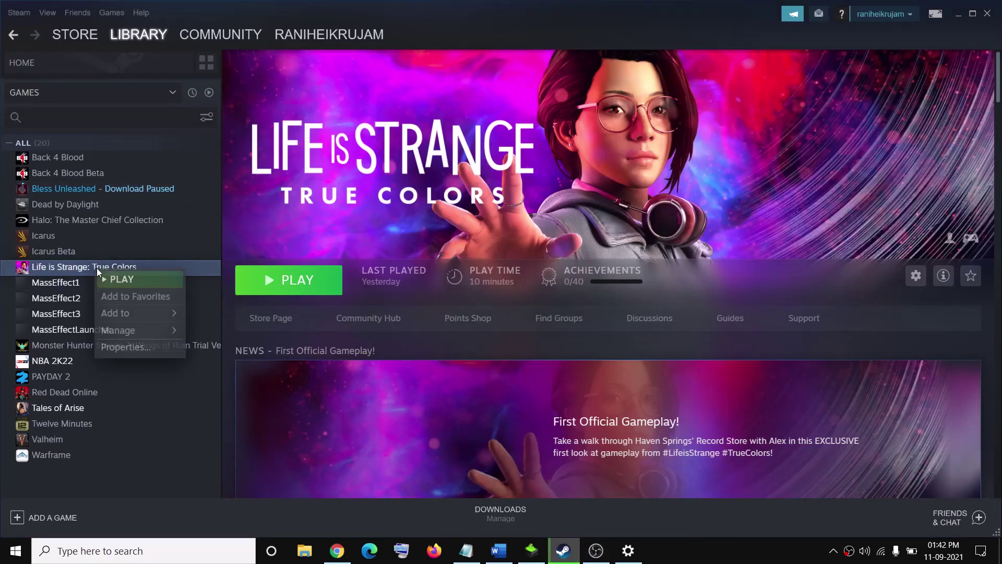
pyautogui.click(157, 346)
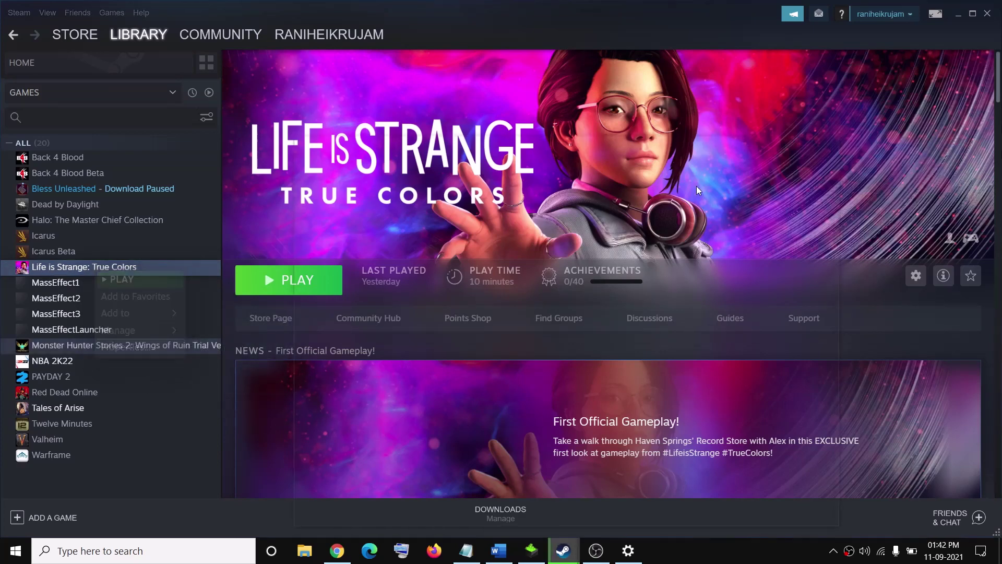
pyautogui.moveTo(559, 148); pyautogui.dragTo(567, 90)
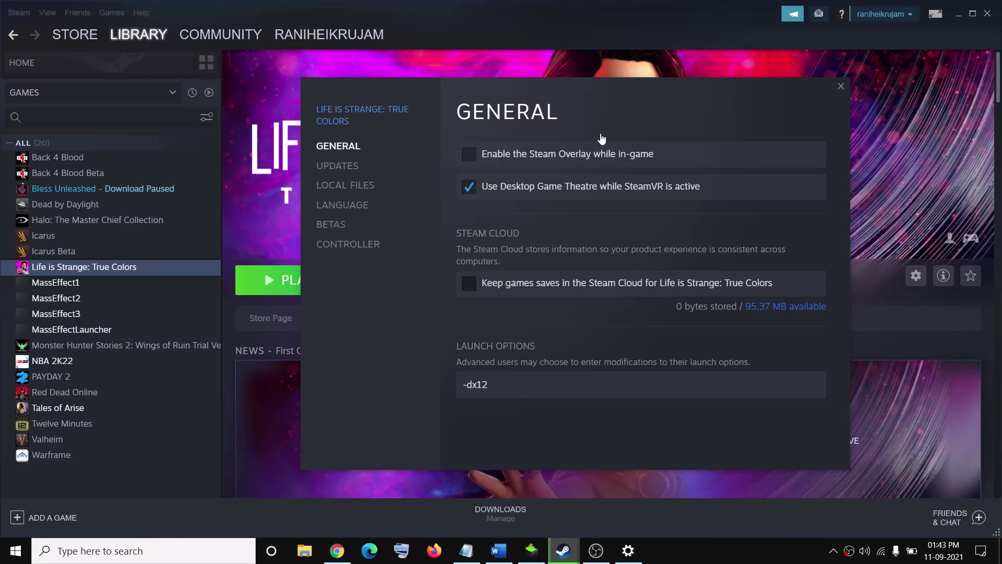
pyautogui.click(840, 86)
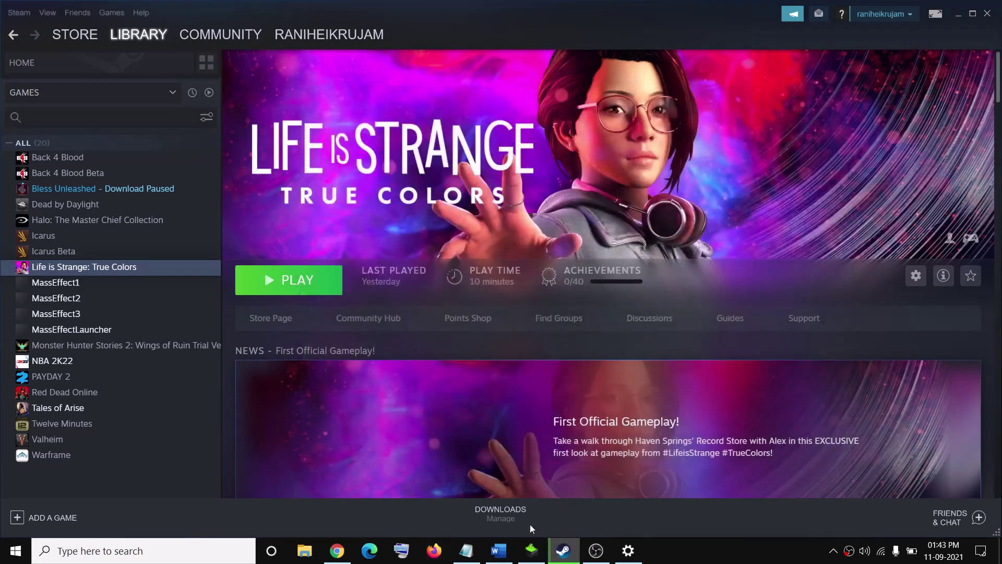
pyautogui.click(498, 550)
pyautogui.moveTo(611, 263); pyautogui.dragTo(346, 299)
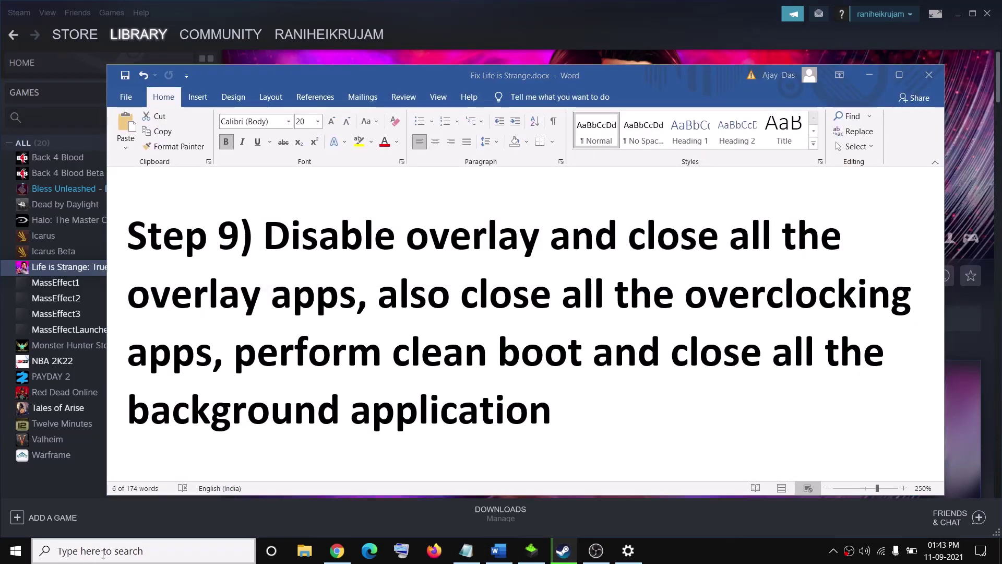
pyautogui.click(104, 554)
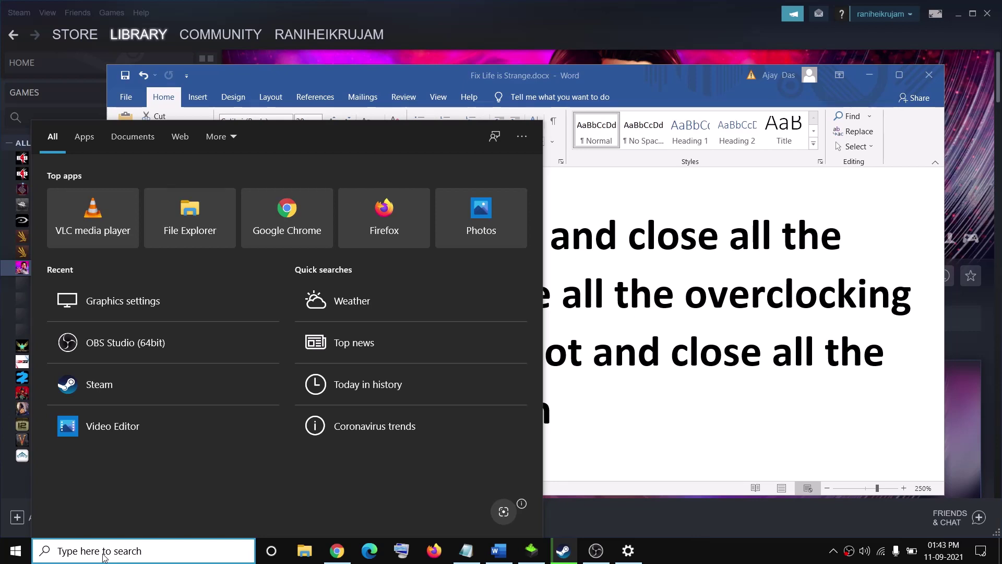
pyautogui.write('discord')
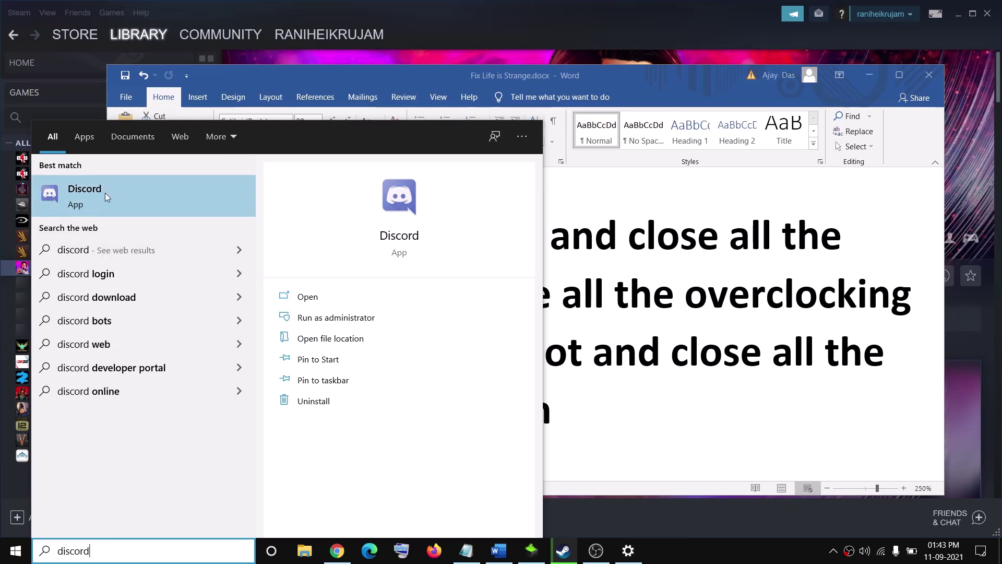
pyautogui.hotkey('ctrl', 'a')
pyautogui.write('f')
pyautogui.press('BackSpace')
pyautogui.write('geforce')
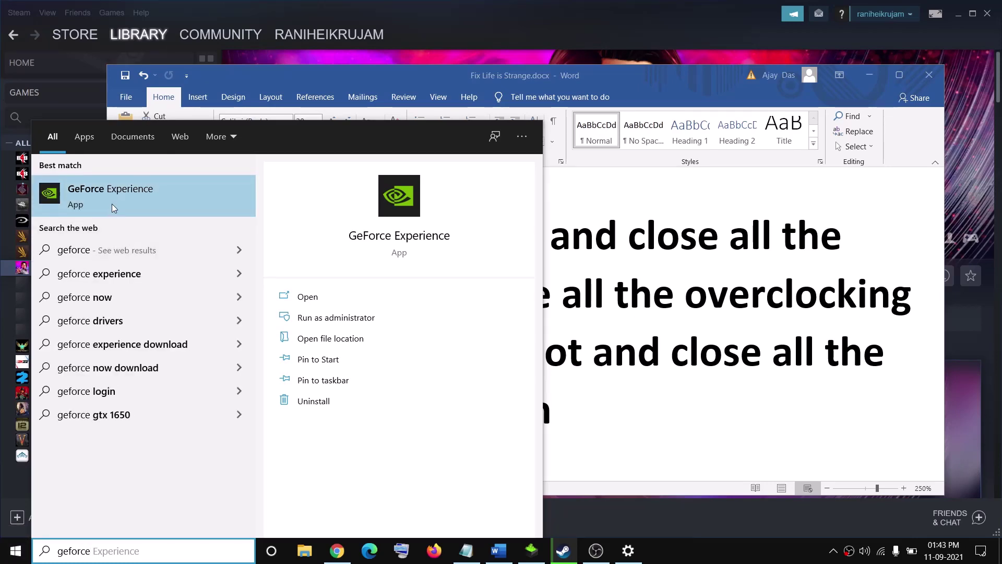
pyautogui.press('Escape')
pyautogui.click(178, 298)
pyautogui.moveTo(150, 295); pyautogui.dragTo(263, 295)
pyautogui.moveTo(478, 295); pyautogui.dragTo(562, 295)
pyautogui.moveTo(640, 305); pyautogui.dragTo(213, 359)
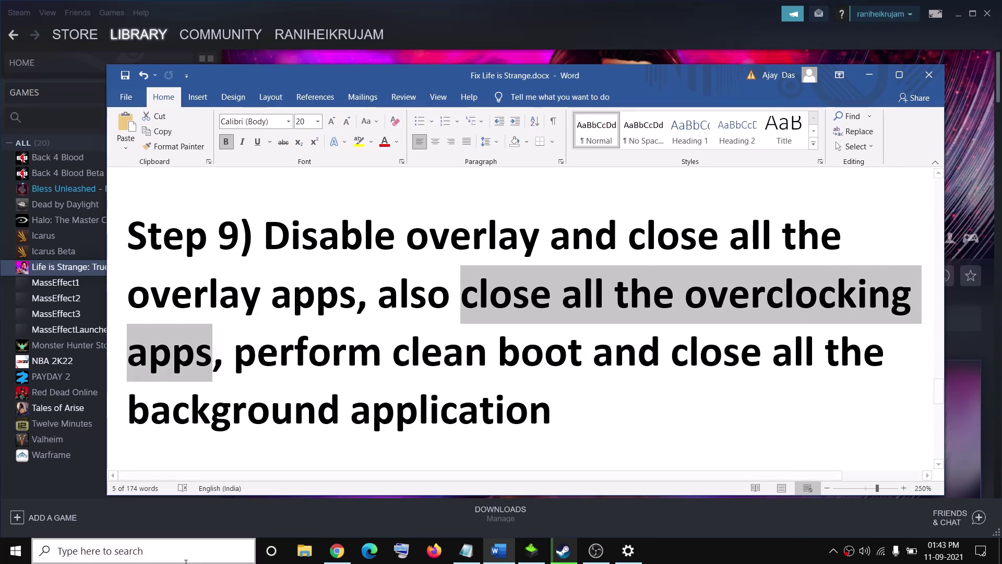
pyautogui.click(167, 557)
pyautogui.write('msi')
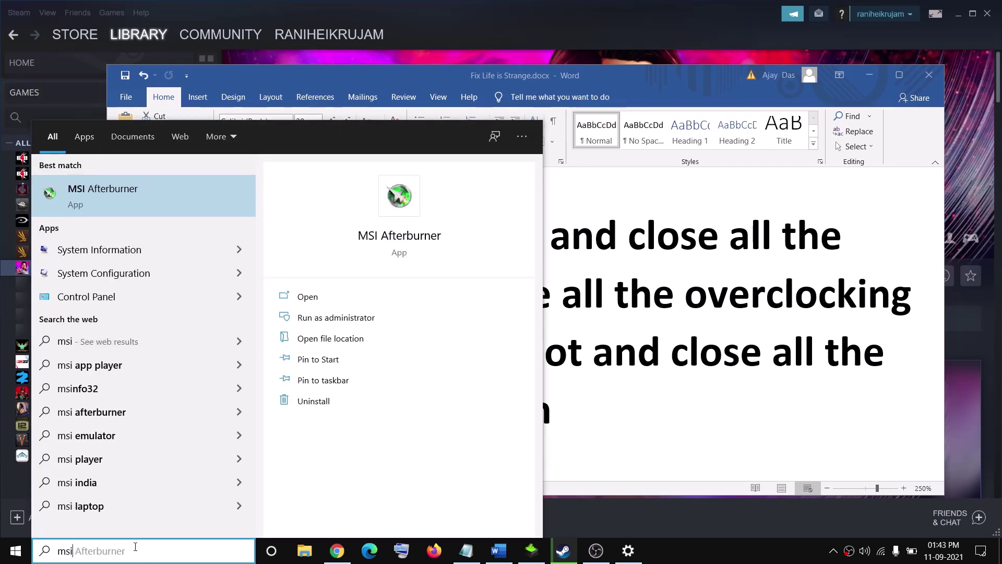
pyautogui.hotkey('ctrl', 'a')
pyautogui.write('riva')
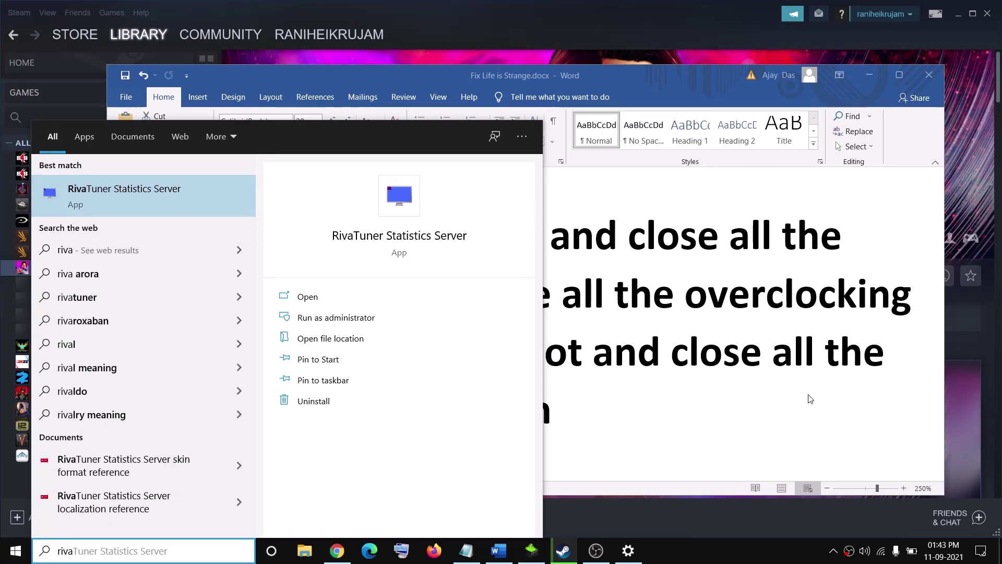
pyautogui.click(719, 334)
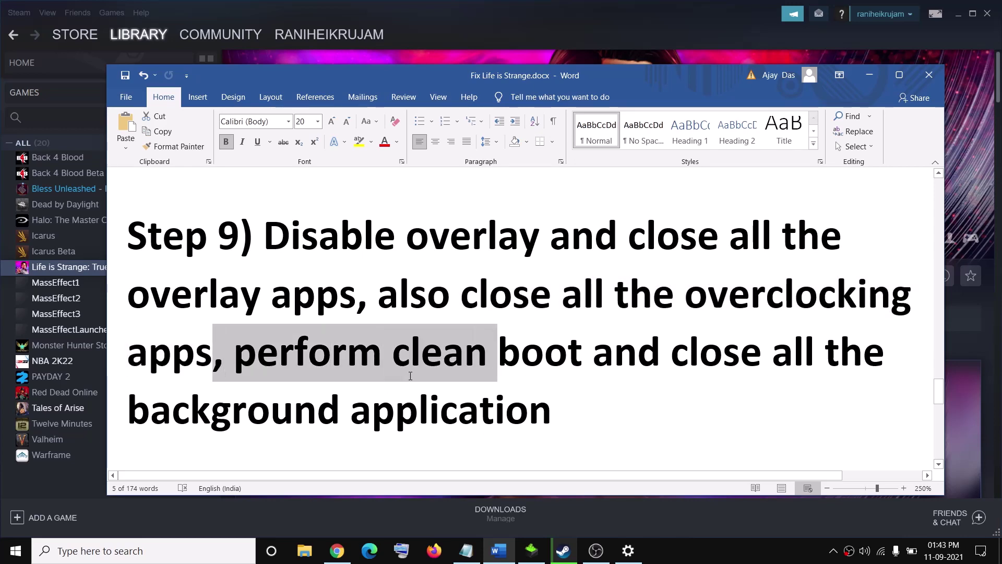
# Launch System Configuration from a 'system' search, hide all Microsoft services, and apply.
pyautogui.click(127, 553)
pyautogui.write('system')
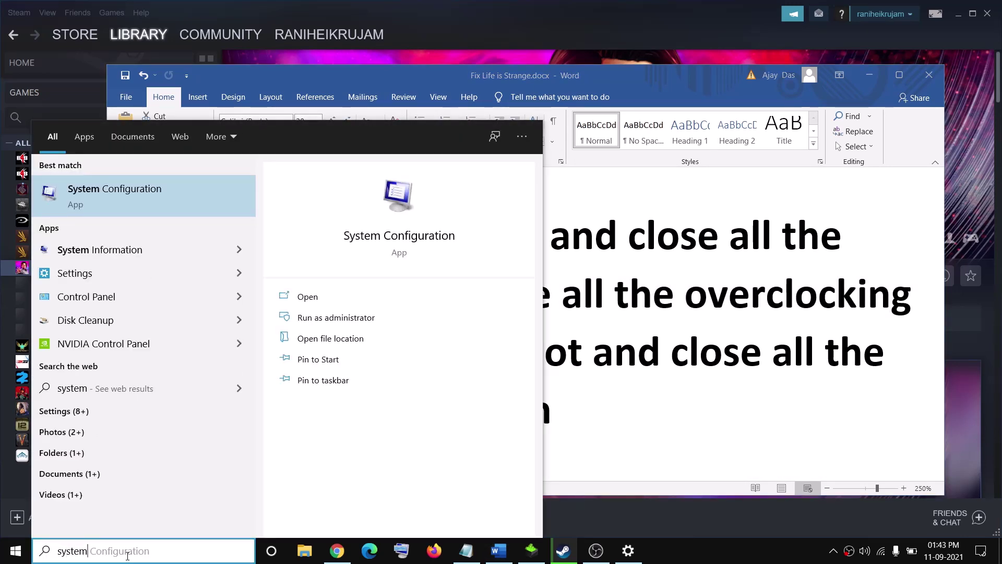
pyautogui.press('Tab')
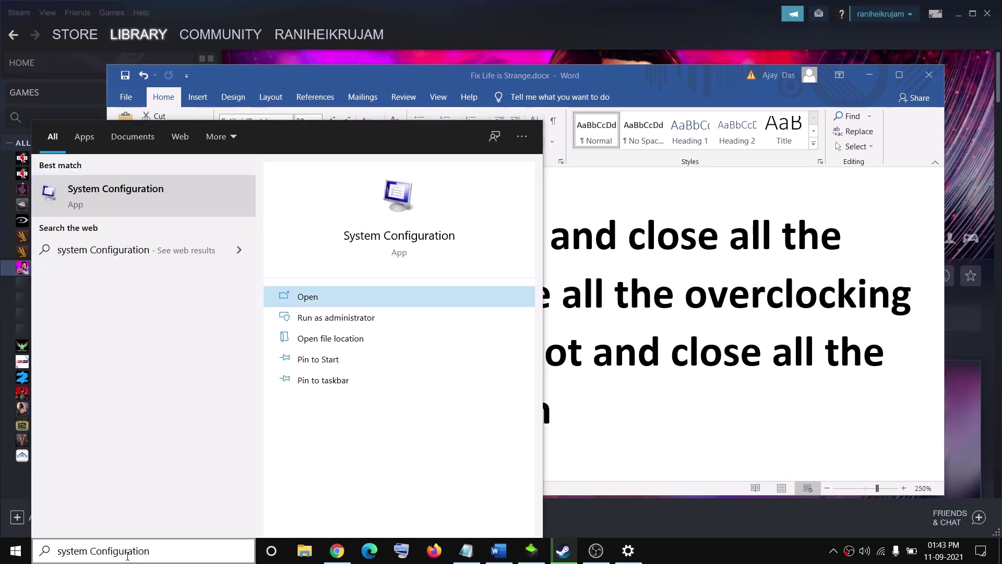
pyautogui.press('Return')
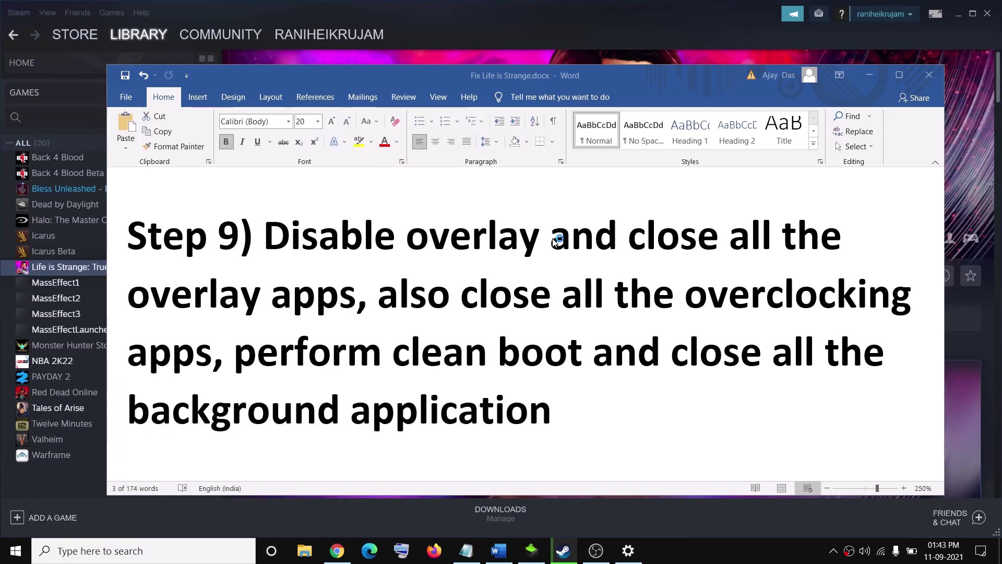
pyautogui.click(403, 174)
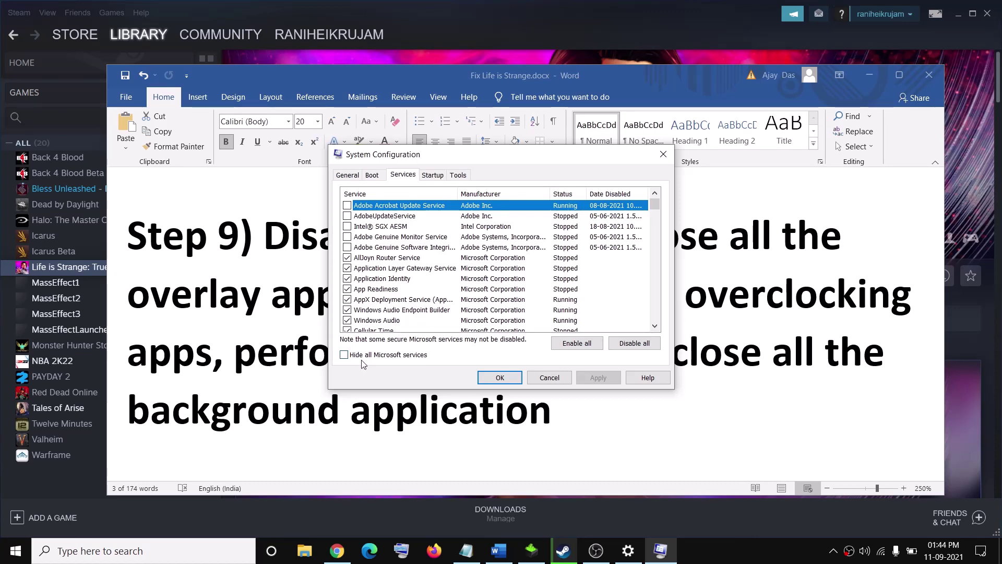
pyautogui.click(404, 355)
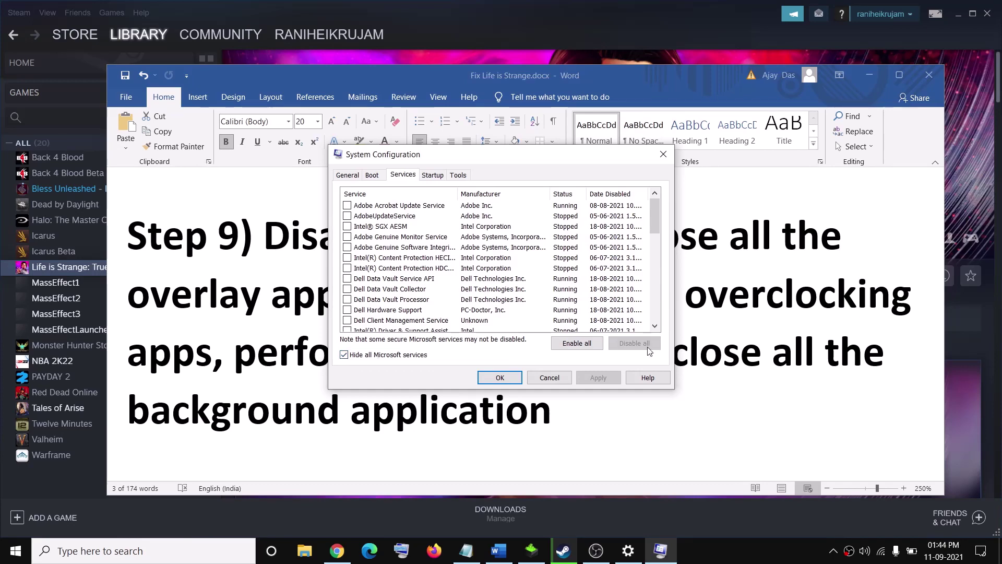
pyautogui.click(498, 377)
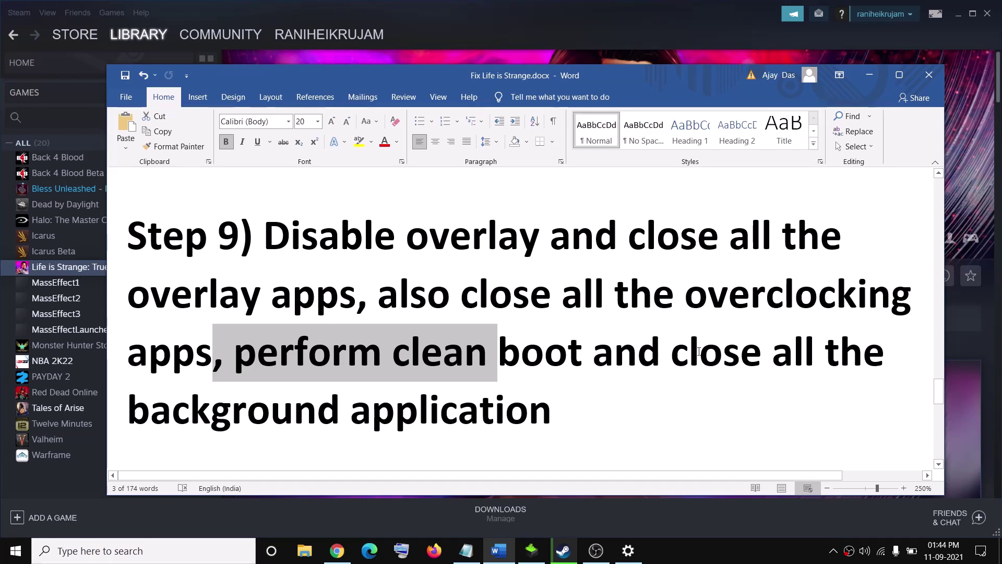
# Highlight the close-background-applications note and the Step 10 Windows update instruction in the guide.
pyautogui.moveTo(669, 365); pyautogui.dragTo(525, 427)
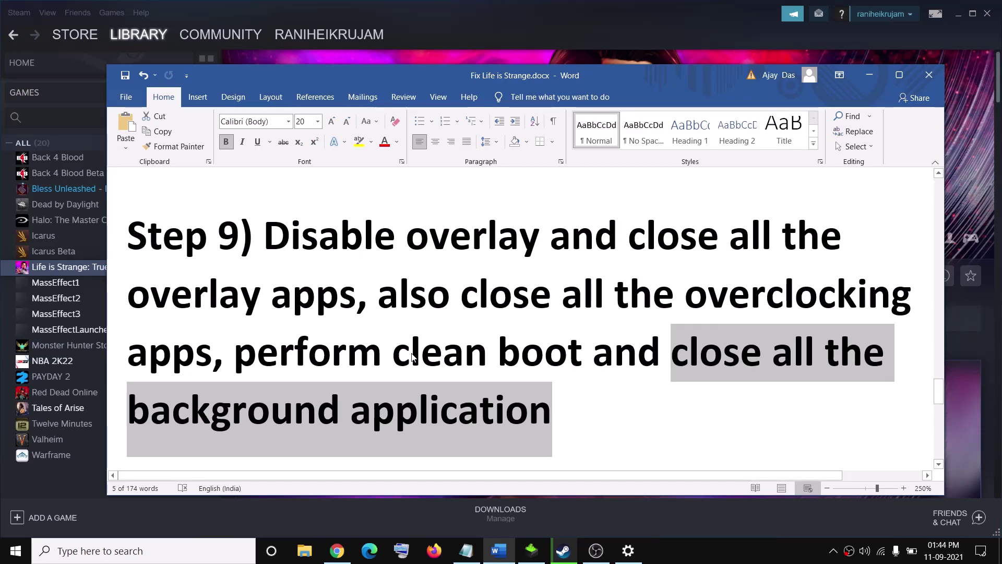
pyautogui.scroll(-4, 412, 353)
pyautogui.moveTo(286, 327); pyautogui.dragTo(677, 339)
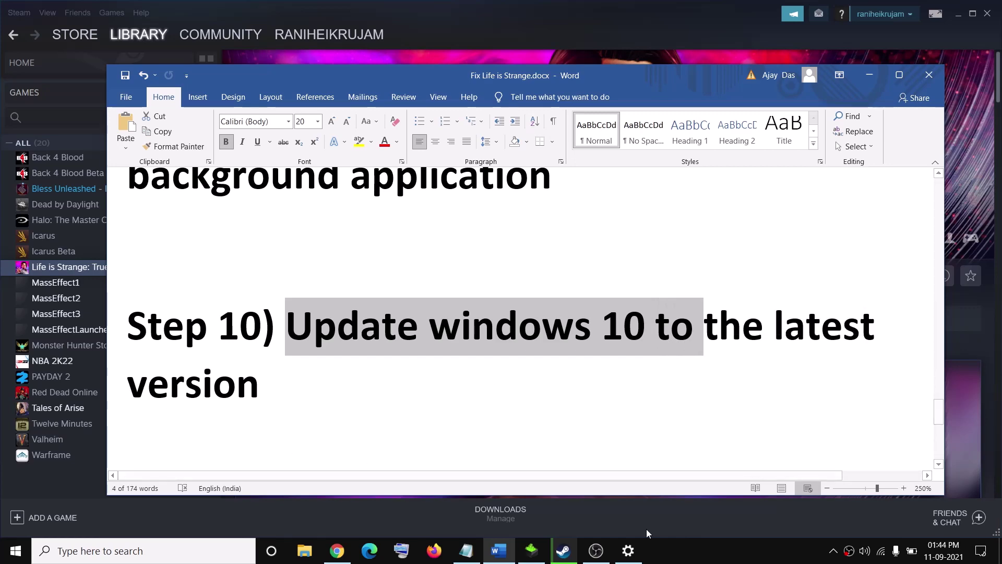
# Reopen Settings to Update & Security and install the pending KB4023057 update.
pyautogui.click(628, 550)
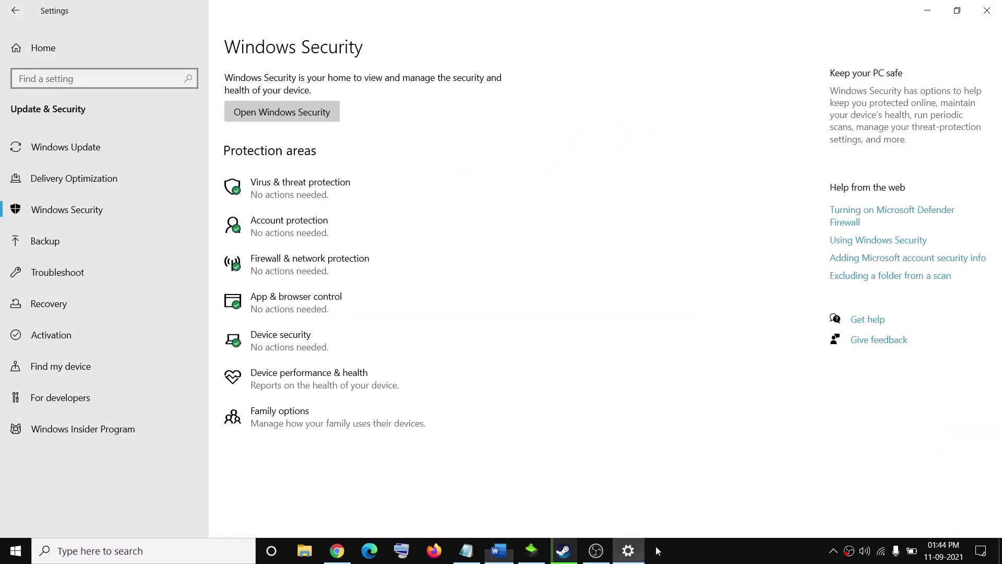
pyautogui.click(998, 12)
pyautogui.click(15, 550)
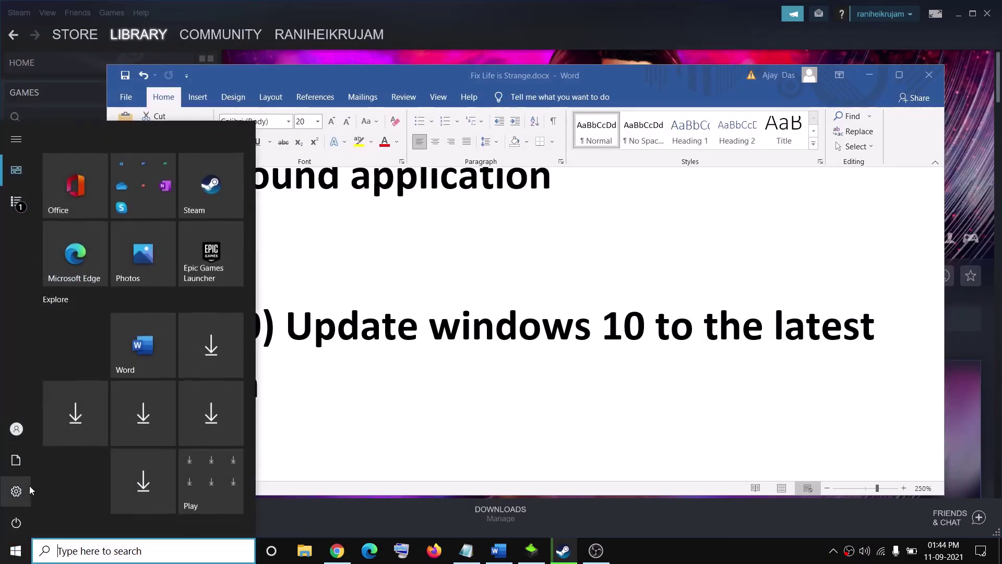
pyautogui.click(26, 490)
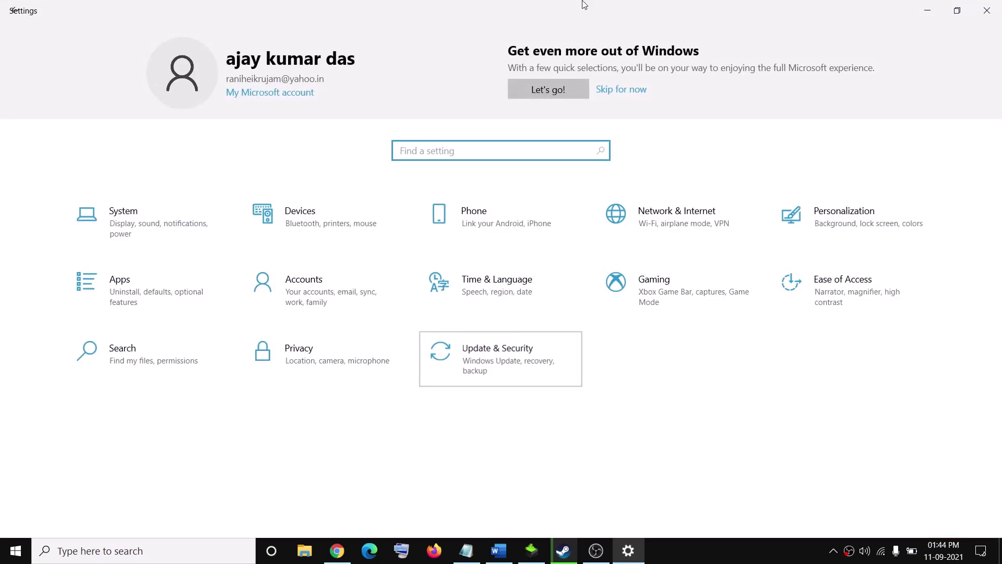
pyautogui.click(524, 371)
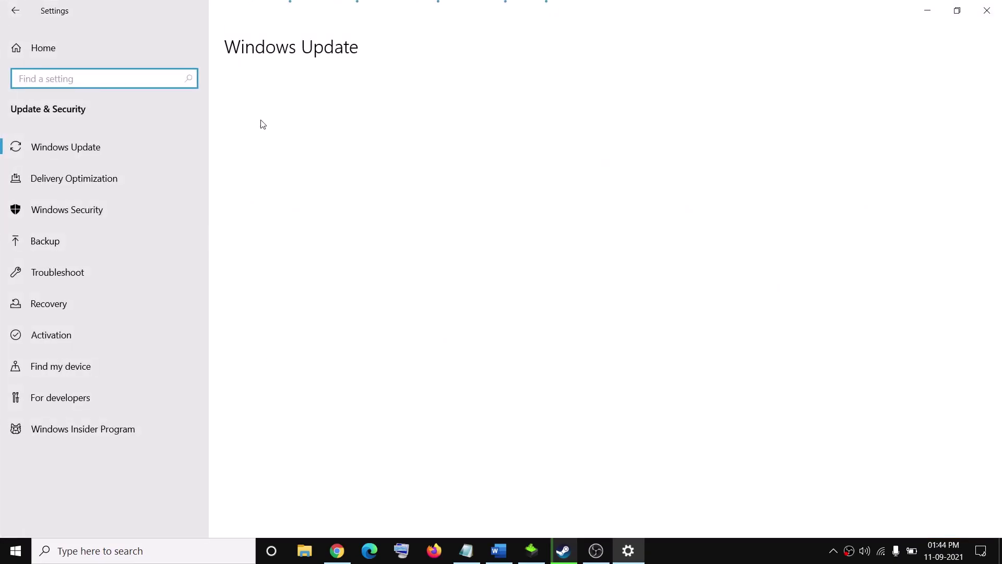
pyautogui.click(230, 157)
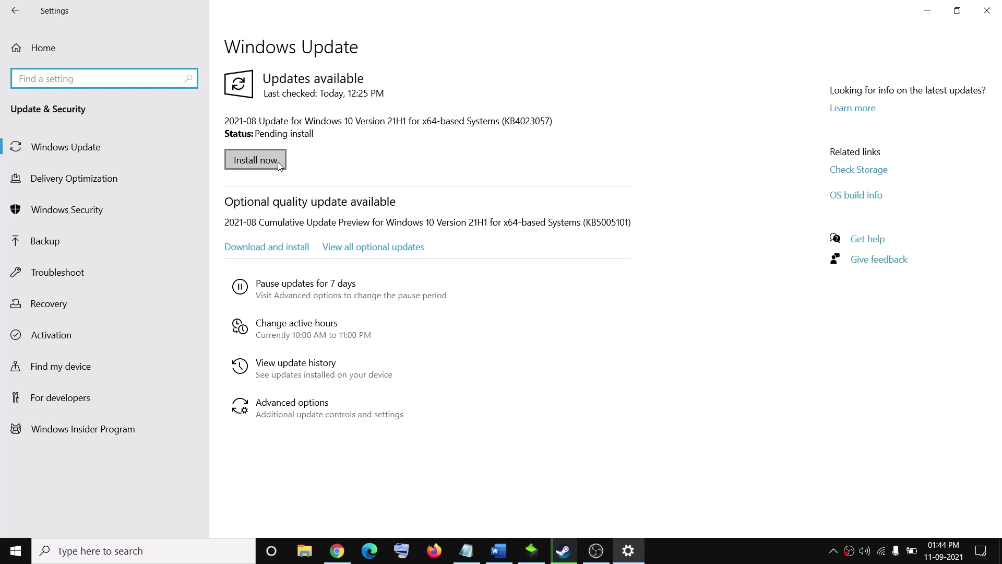